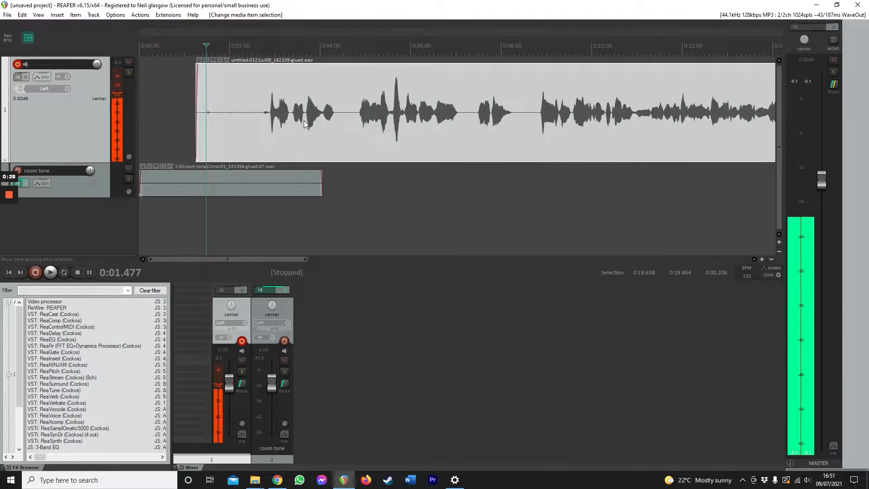
{"action": "scroll", "coordinate": [594, 147], "scroll_direction": "down", "scroll_amount": 3}
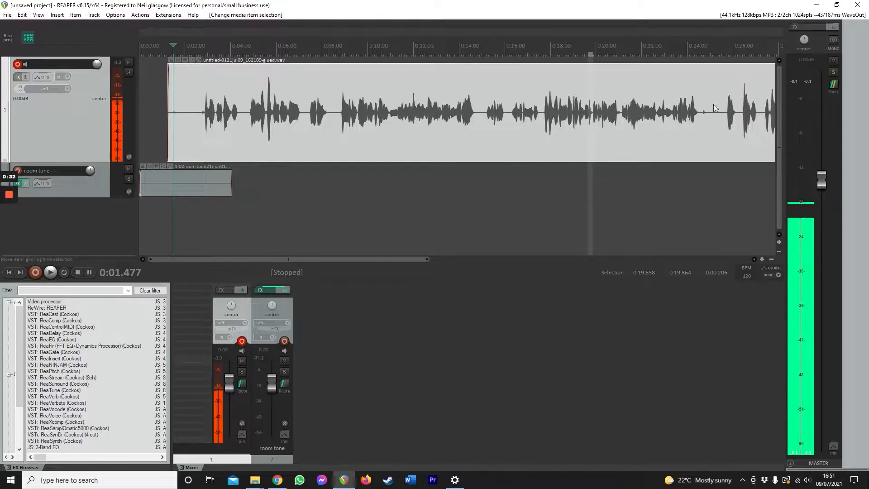
{"action": "left_click_drag", "start_coordinate": [401, 259], "coordinate": [487, 259]}
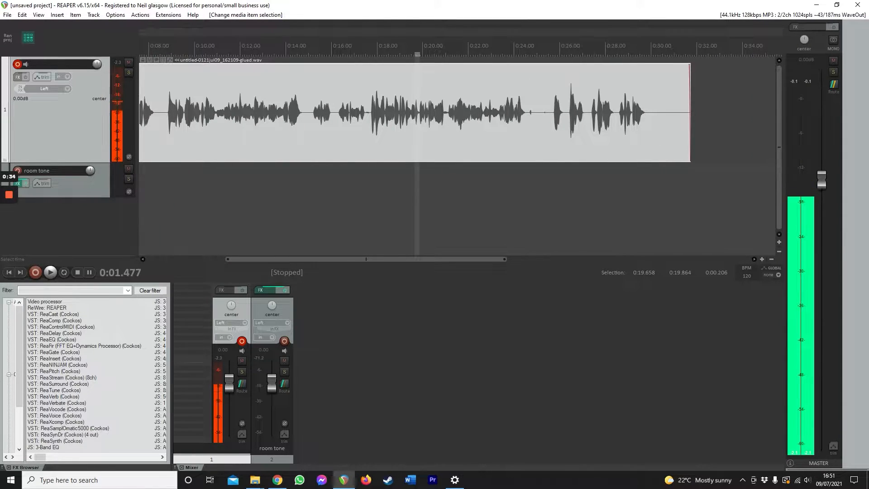
{"action": "left_click_drag", "start_coordinate": [415, 263], "coordinate": [351, 270]}
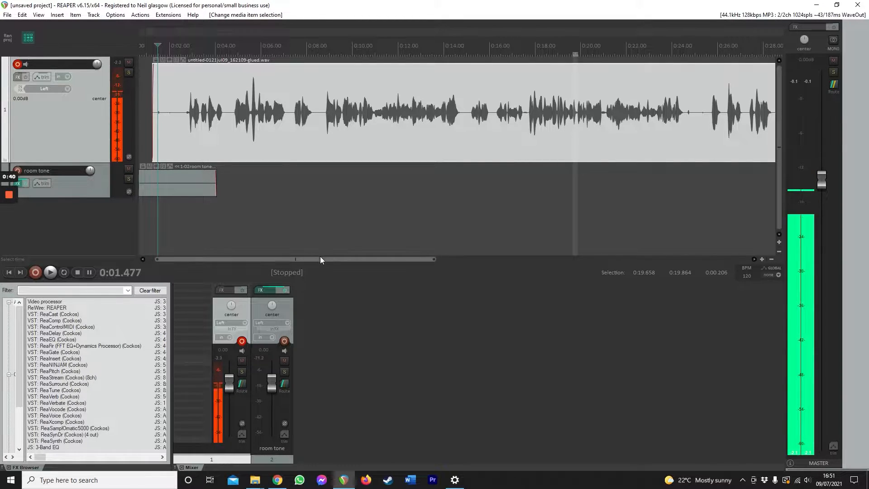
{"action": "left_click_drag", "start_coordinate": [320, 258], "coordinate": [308, 260]}
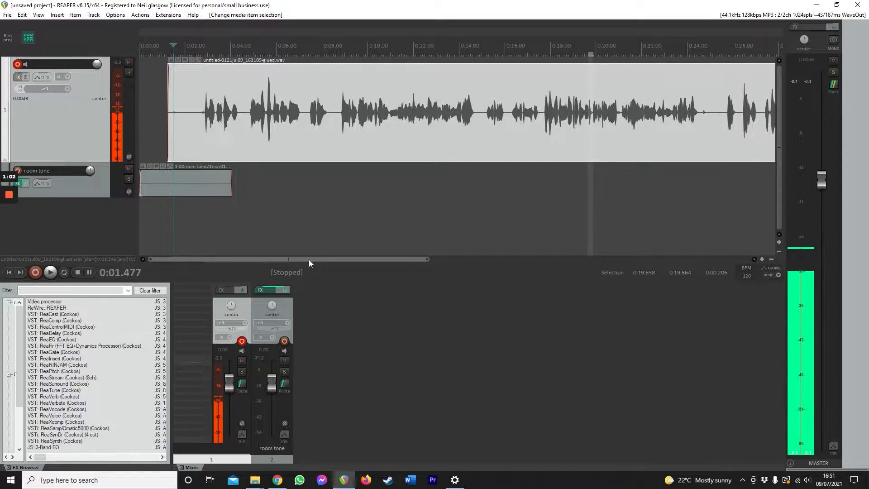
Step: Reset the master peak readout and play the voice recording from just before its clip, stopping near the clip's end
{"action": "left_click", "coordinate": [797, 77]}
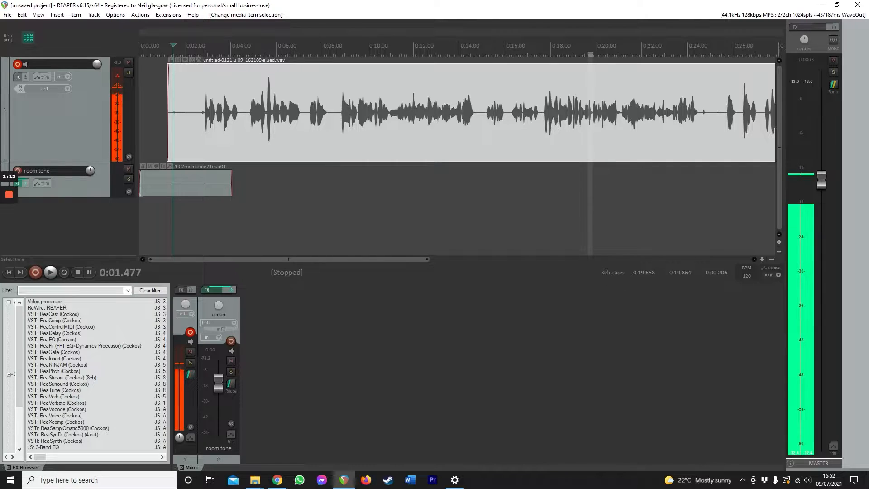
{"action": "left_click", "coordinate": [802, 82]}
{"action": "left_click", "coordinate": [802, 82]}
{"action": "left_click_drag", "start_coordinate": [173, 46], "coordinate": [165, 46]}
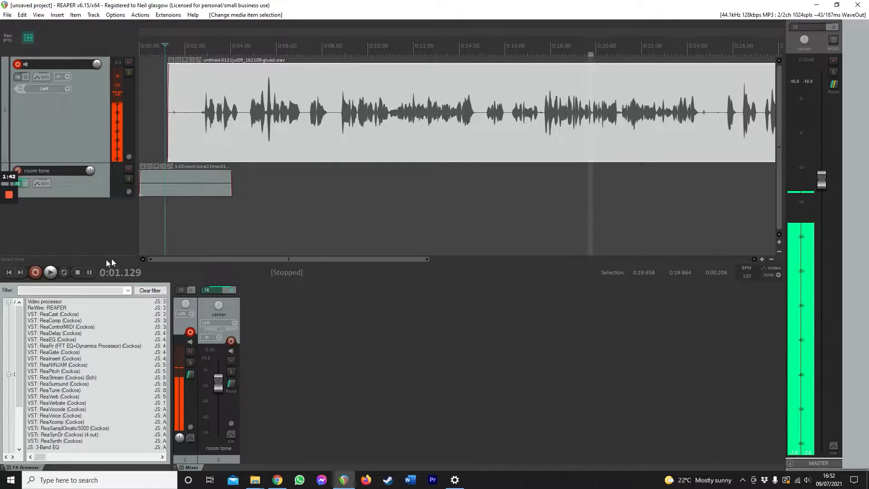
{"action": "left_click", "coordinate": [51, 272]}
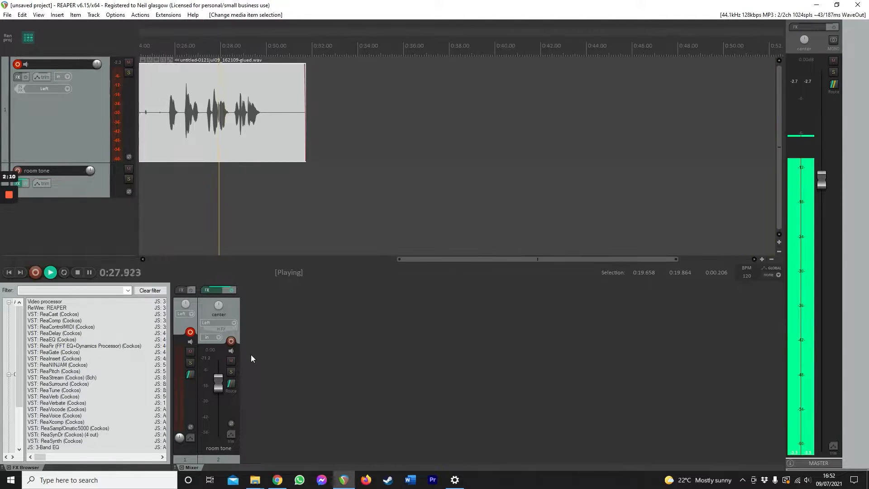
{"action": "left_click", "coordinate": [78, 271]}
{"action": "scroll", "coordinate": [274, 229], "scroll_direction": "down", "scroll_amount": 2}
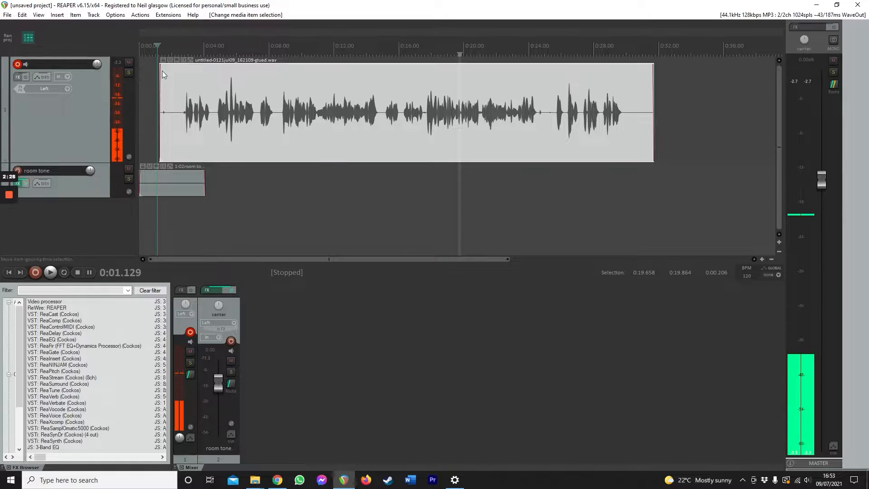
Step: Find the gate effect and add ReaGate to track 1's FX chain
{"action": "left_click", "coordinate": [17, 77]}
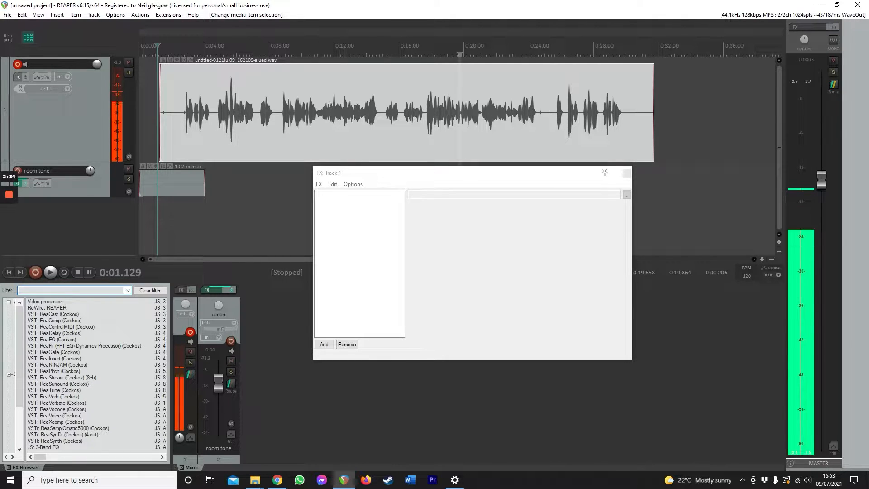
{"action": "type", "text": "gate"}
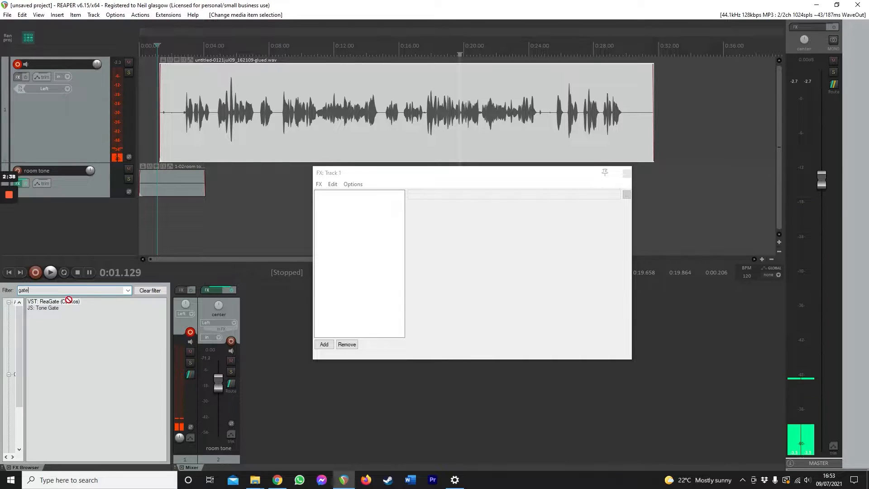
{"action": "left_click_drag", "start_coordinate": [63, 303], "coordinate": [349, 218]}
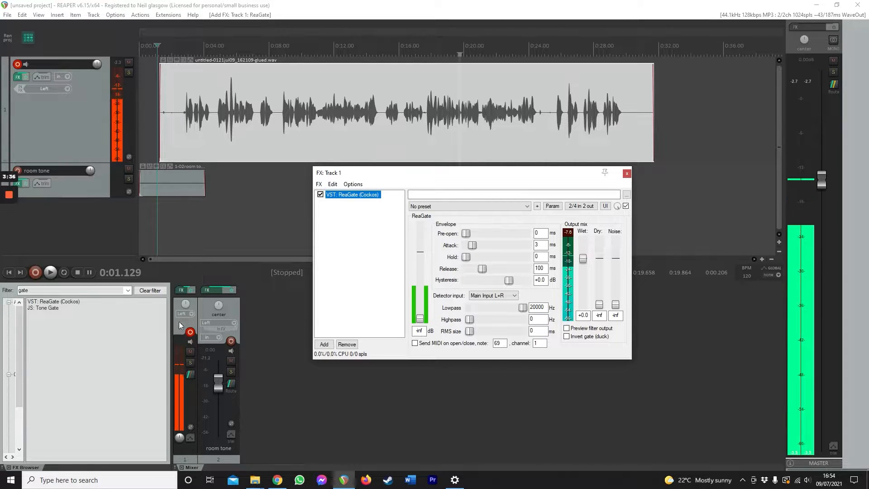
Step: During playback, raise the ReaGate threshold to -13.0 dB, ease it back to -15.7 dB and stop
{"action": "key", "text": "space"}
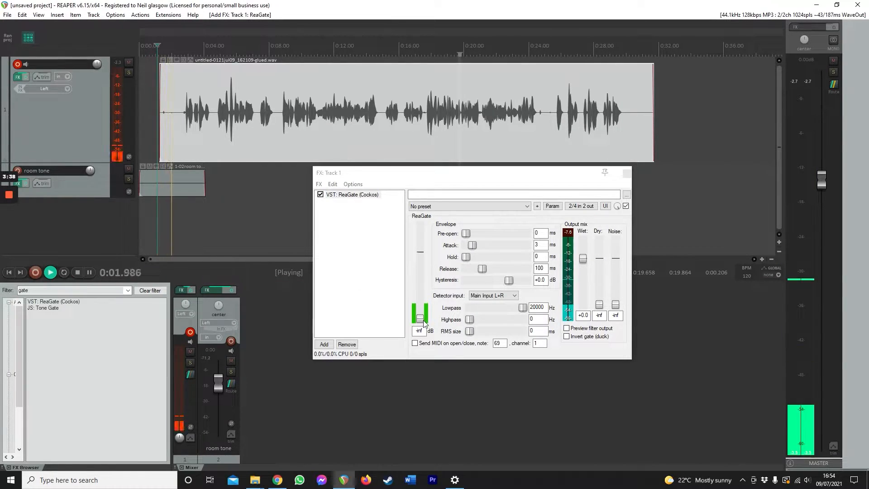
{"action": "left_click_drag", "start_coordinate": [421, 320], "coordinate": [425, 278]}
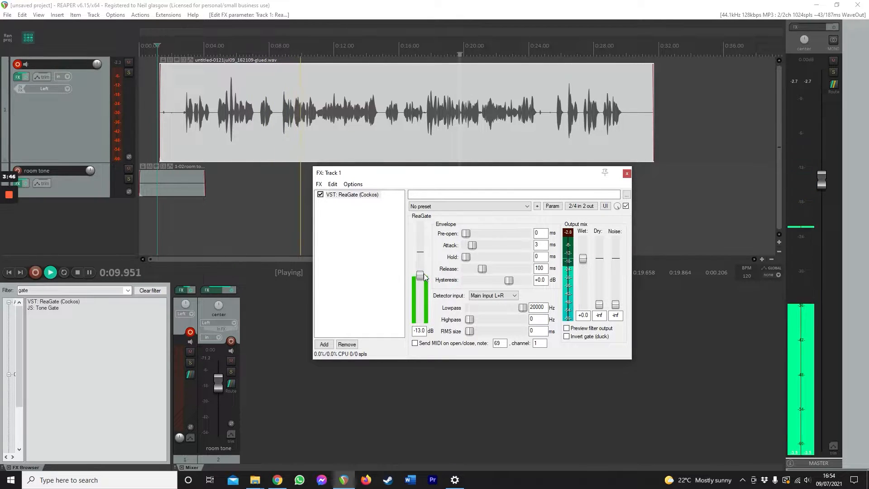
{"action": "left_click_drag", "start_coordinate": [424, 277], "coordinate": [424, 281]}
{"action": "left_click", "coordinate": [82, 272]}
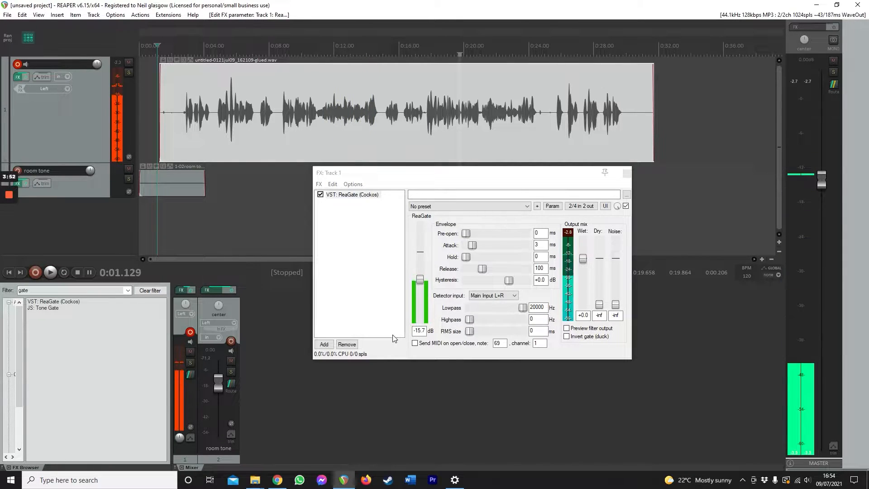
Step: Lower the ReaGate threshold in stages to -25.0, -30.3 and -35.5 dB, auditioning the recording between changes
{"action": "left_click_drag", "start_coordinate": [420, 279], "coordinate": [420, 290]}
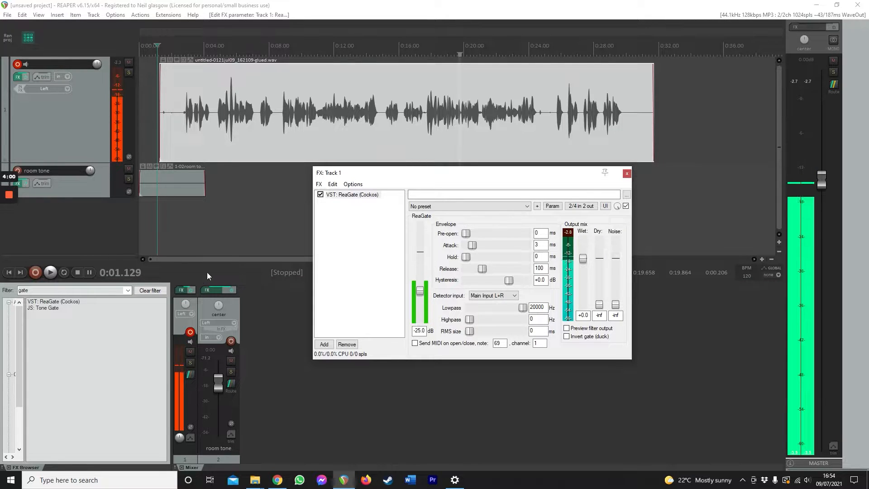
{"action": "left_click", "coordinate": [207, 275]}
{"action": "key", "text": "space"}
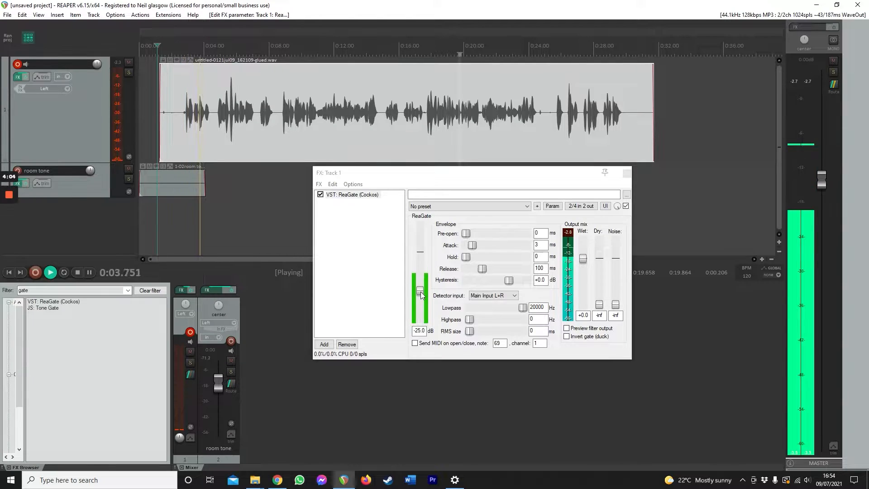
{"action": "left_click_drag", "start_coordinate": [421, 292], "coordinate": [420, 299]}
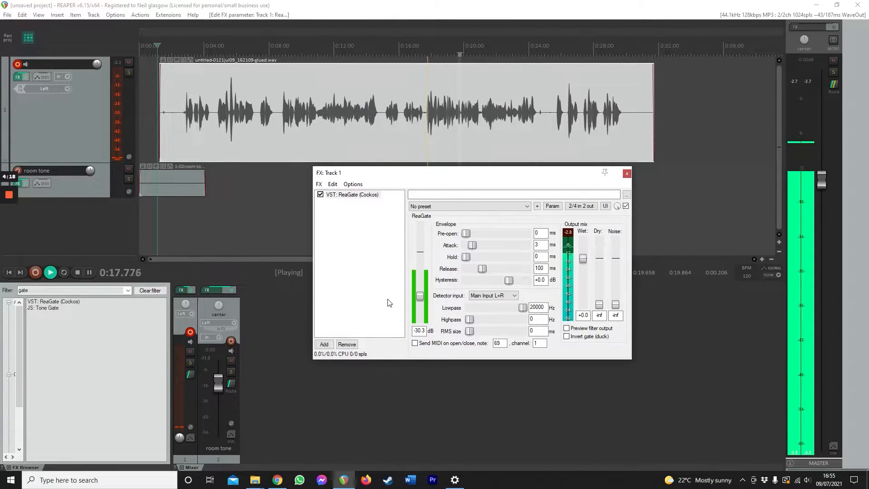
{"action": "left_click", "coordinate": [79, 274]}
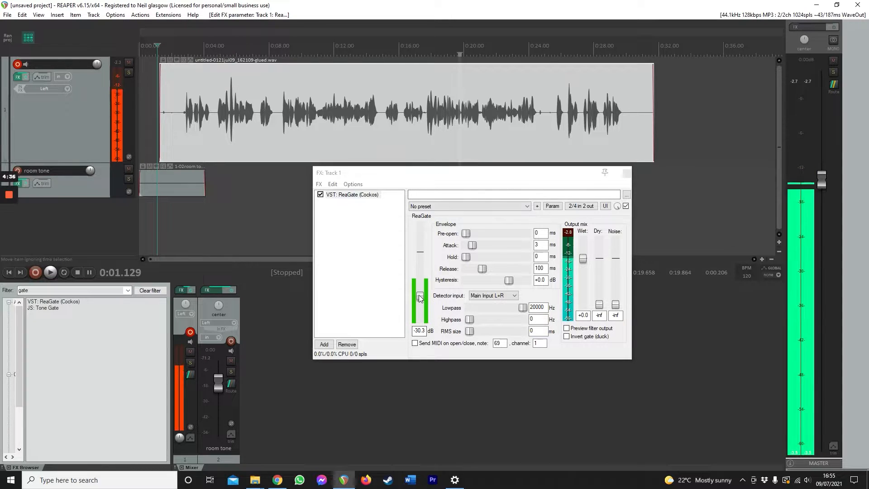
{"action": "left_click_drag", "start_coordinate": [421, 297], "coordinate": [420, 300]}
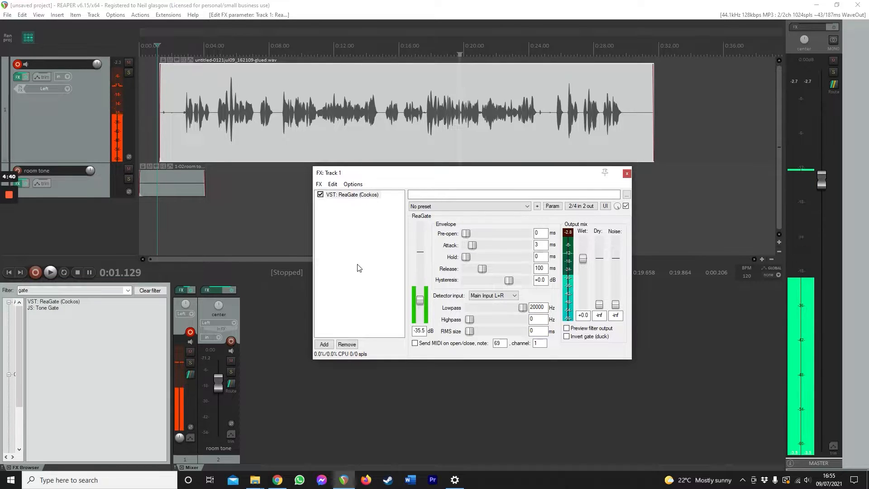
Step: Make a time selection over the breath gap from 0:20.921 to 0:21.138, enable repeat and place the edit cursor just before it
{"action": "left_click", "coordinate": [480, 115]}
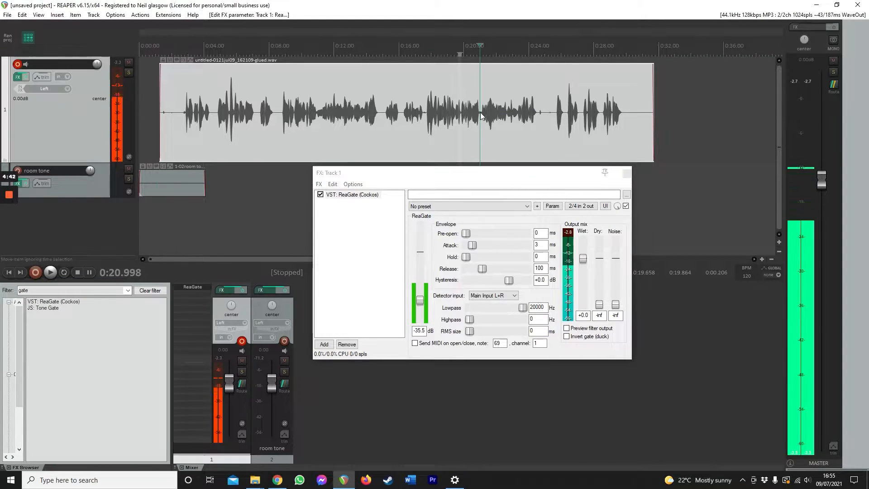
{"action": "scroll", "coordinate": [481, 120], "scroll_direction": "up", "scroll_amount": 3}
{"action": "scroll", "coordinate": [481, 121], "scroll_direction": "up", "scroll_amount": 2}
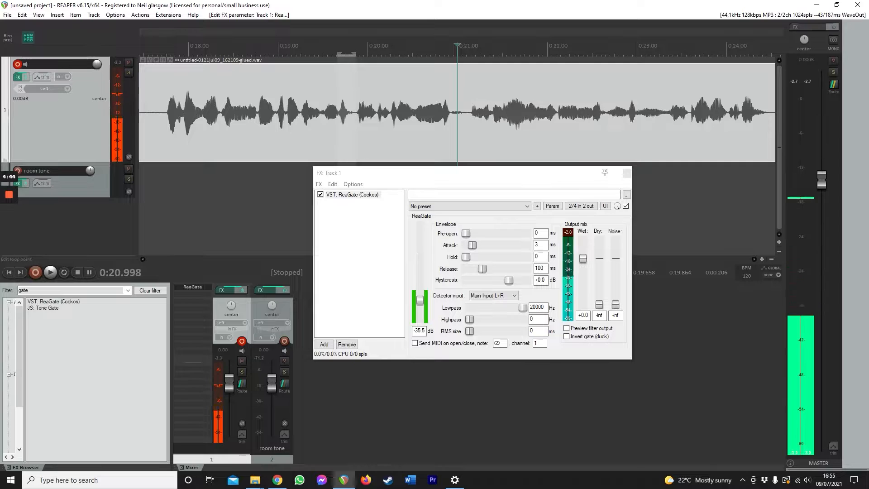
{"action": "left_click_drag", "start_coordinate": [450, 49], "coordinate": [470, 55]}
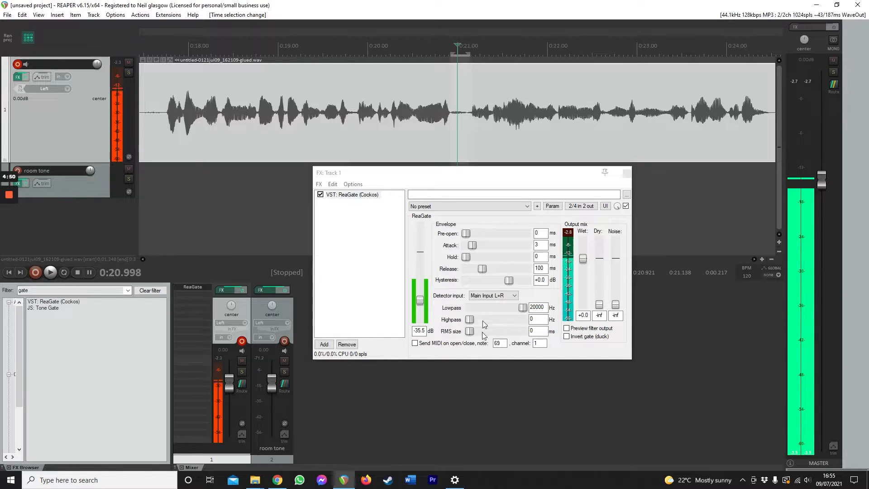
{"action": "left_click", "coordinate": [63, 272]}
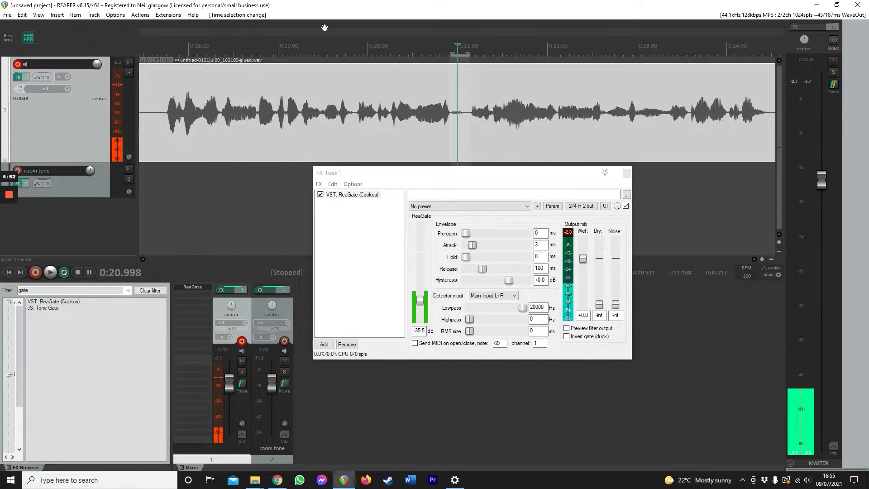
{"action": "left_click", "coordinate": [428, 49]}
Step: Raise the ReaGate threshold to -32.0 dB while looping the gap near 0:21, then audition the loop again
{"action": "left_click", "coordinate": [51, 272]}
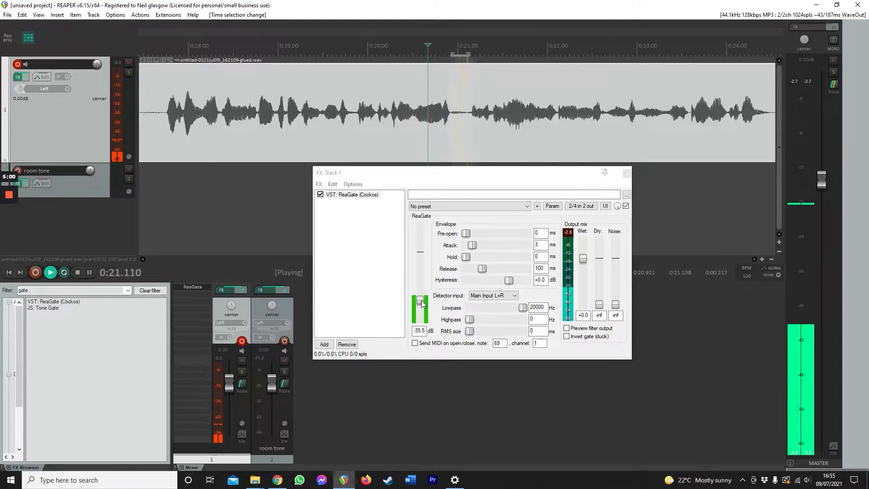
{"action": "left_click_drag", "start_coordinate": [422, 303], "coordinate": [422, 302]}
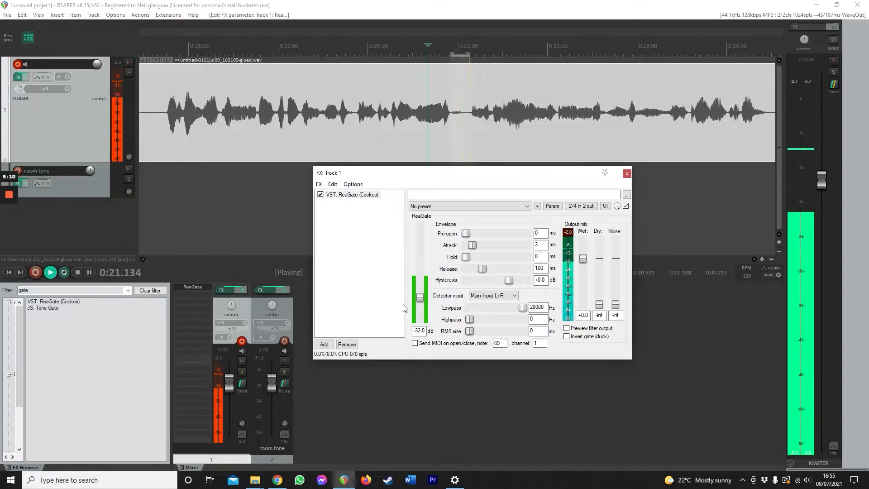
{"action": "left_click", "coordinate": [78, 271]}
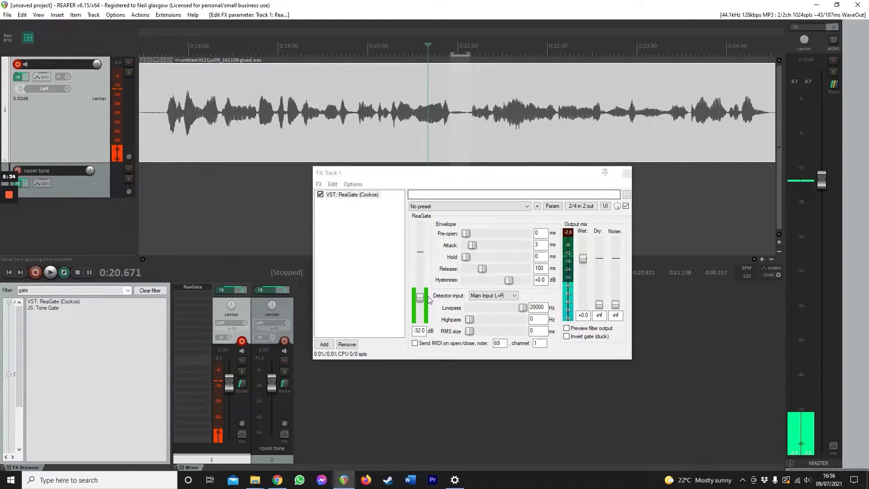
{"action": "left_click", "coordinate": [49, 272]}
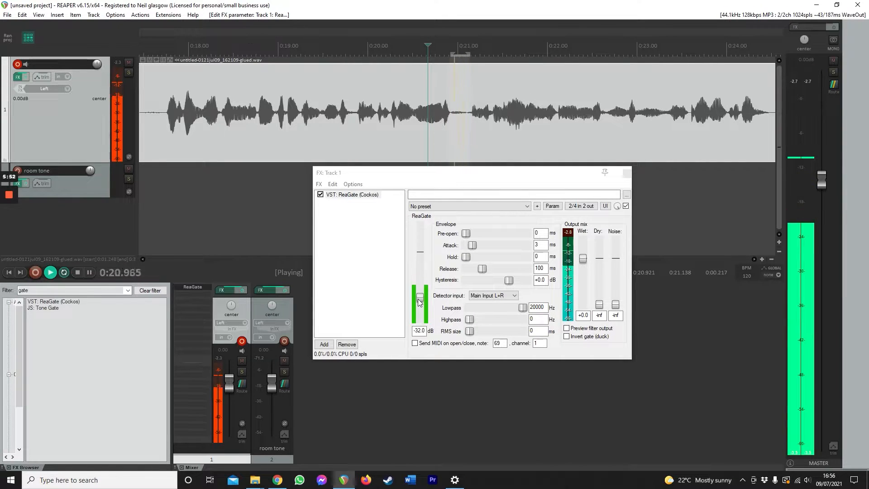
{"action": "left_click", "coordinate": [78, 273]}
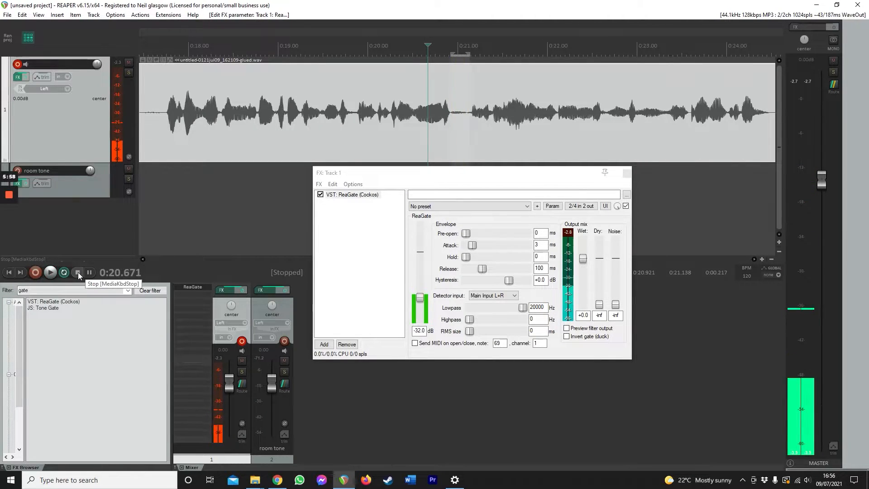
Step: Play the looped gap again, fine-tune the ReaGate threshold to -33.1 dB and stop playback
{"action": "left_click", "coordinate": [50, 272]}
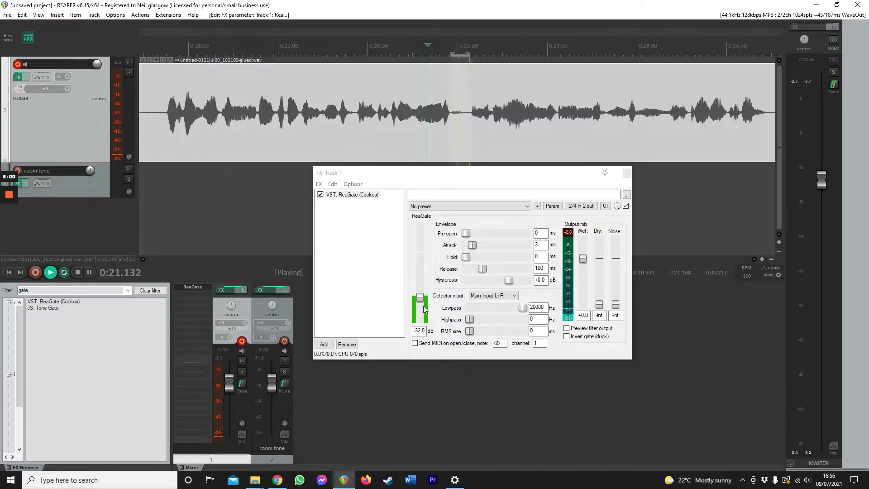
{"action": "left_click_drag", "start_coordinate": [422, 302], "coordinate": [421, 303]}
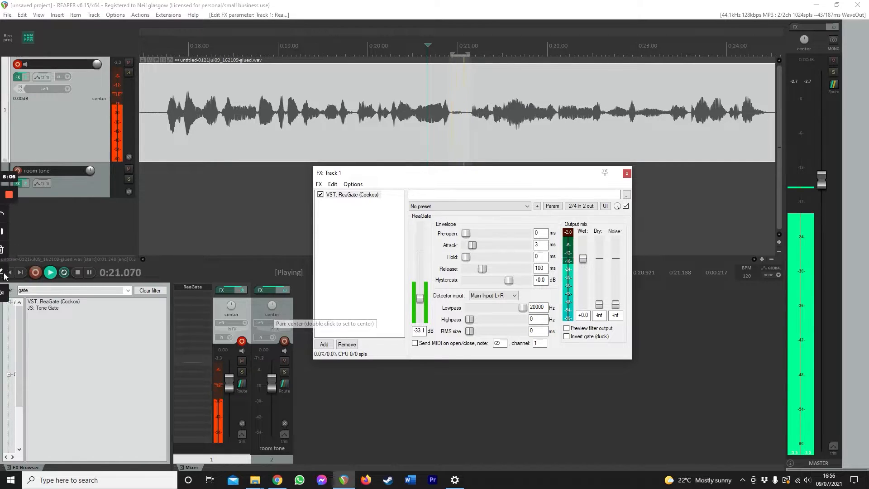
{"action": "left_click", "coordinate": [80, 273]}
{"action": "left_click", "coordinate": [79, 271]}
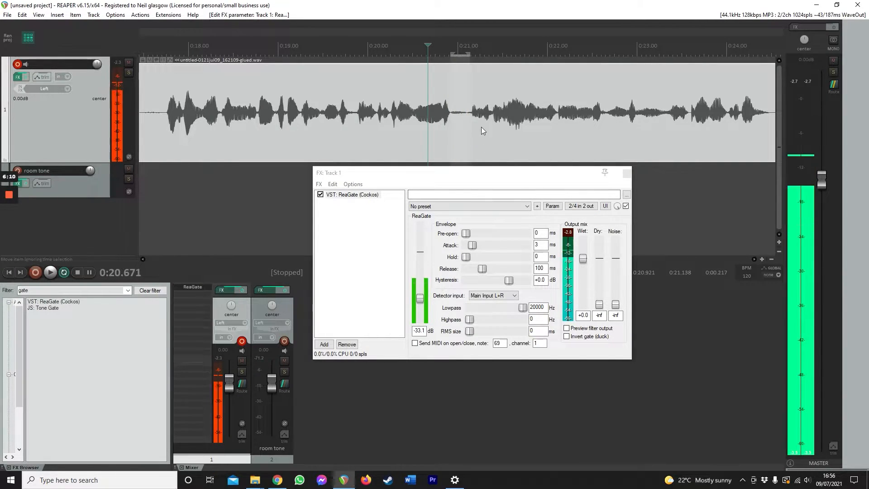
Step: Make a time selection over the small click after the phrase, from 0:24.602 to 0:24.823
{"action": "scroll", "coordinate": [479, 134], "scroll_direction": "down", "scroll_amount": 2}
{"action": "left_click", "coordinate": [712, 131]}
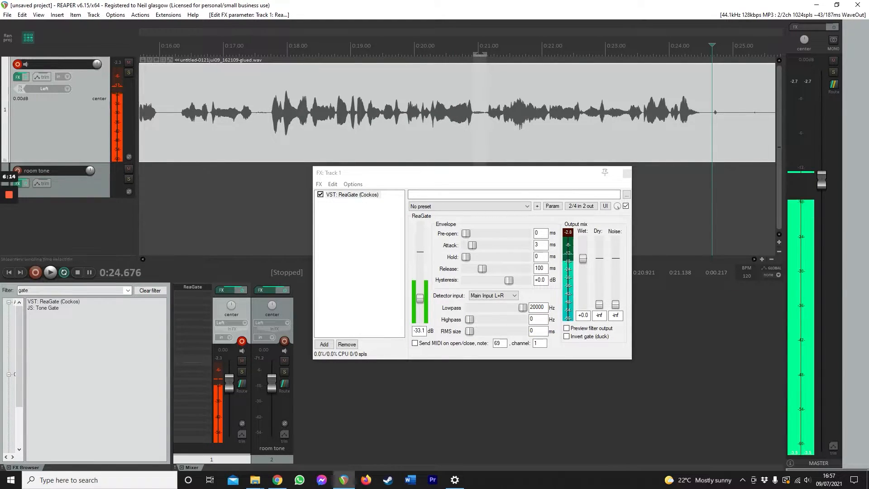
{"action": "left_click_drag", "start_coordinate": [722, 51], "coordinate": [707, 51]}
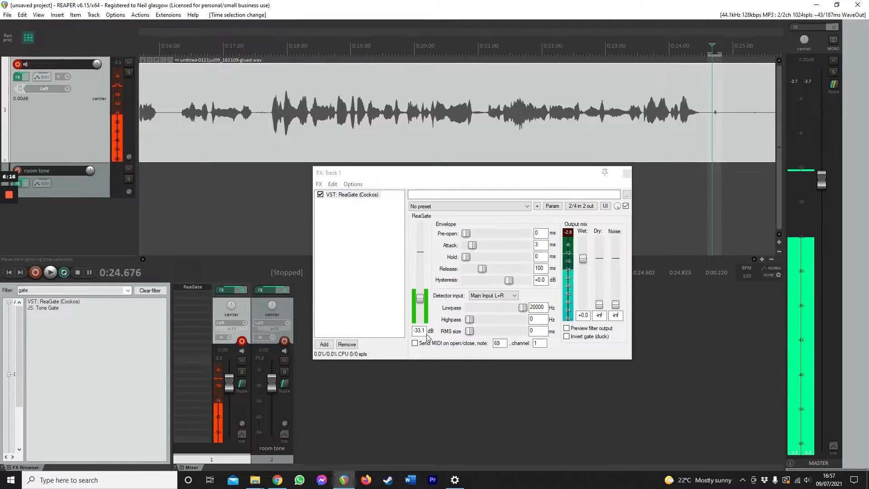
Step: Loop the selected click while raising the ReaGate threshold to -27.5 dB, stop playback and set the threshold to -35.6 dB
{"action": "left_click", "coordinate": [52, 274]}
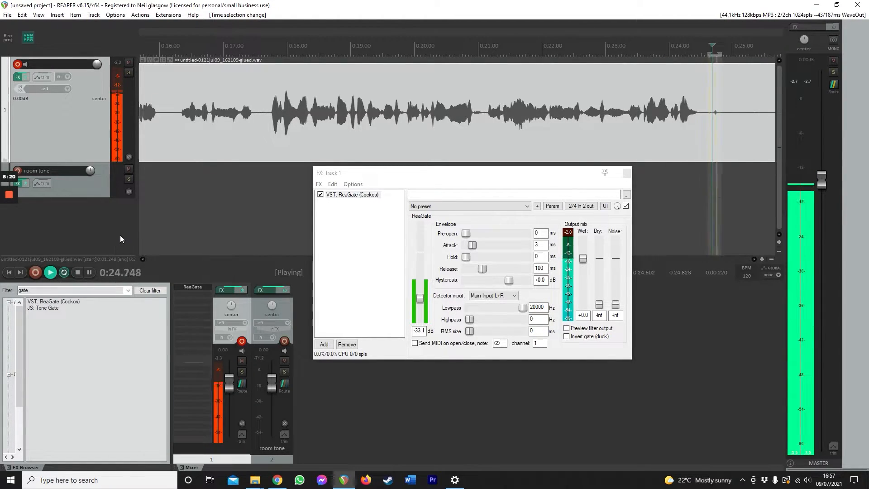
{"action": "left_click_drag", "start_coordinate": [418, 311], "coordinate": [421, 300]}
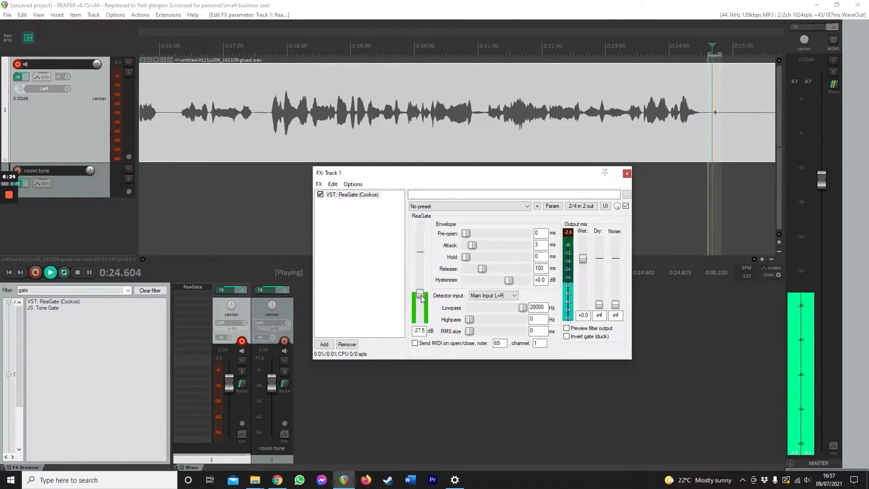
{"action": "left_click", "coordinate": [78, 272]}
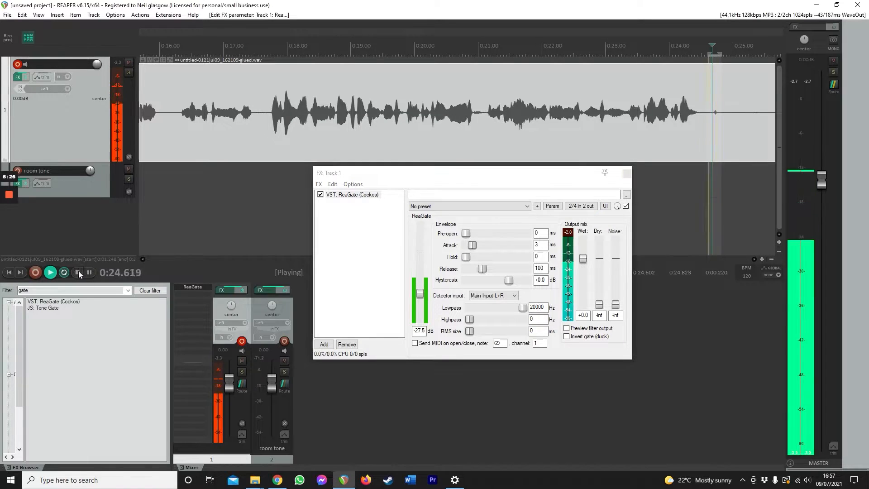
{"action": "left_click_drag", "start_coordinate": [419, 297], "coordinate": [421, 303]}
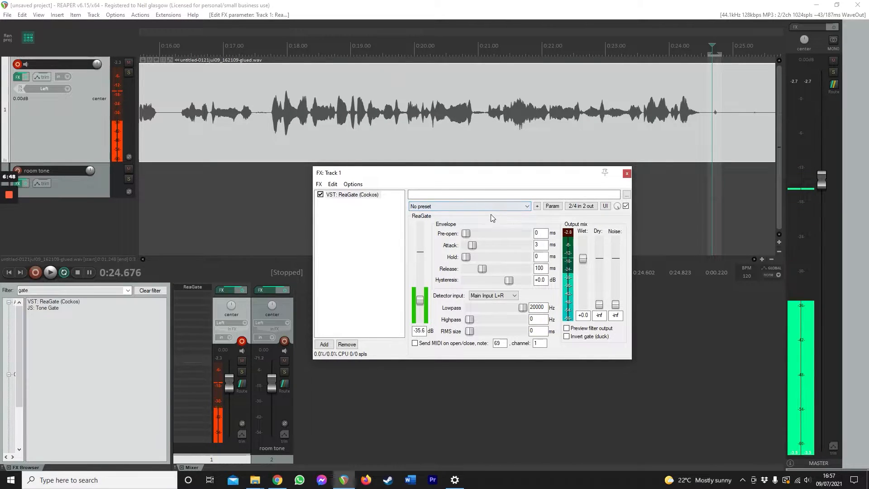
Step: Set ReaGate's pre-open to 100 ms and place the edit cursor at the phrase onset, 0:17.759
{"action": "left_click", "coordinate": [269, 79]}
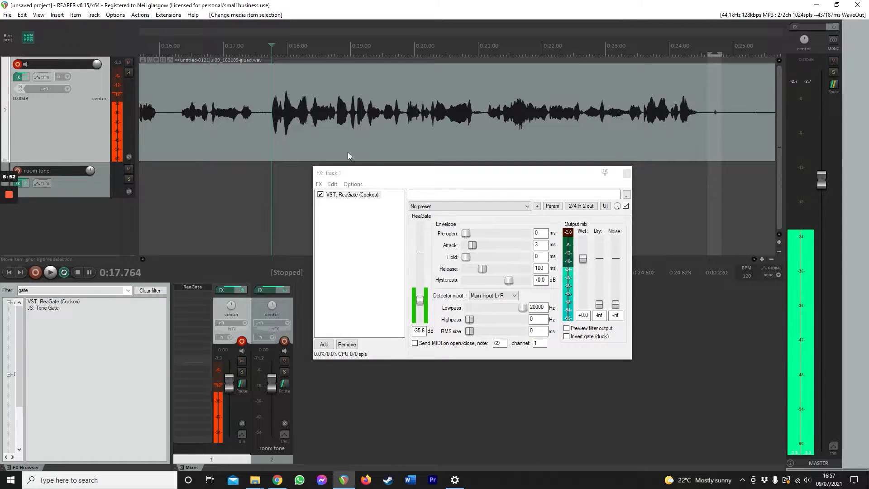
{"action": "left_click", "coordinate": [535, 230]}
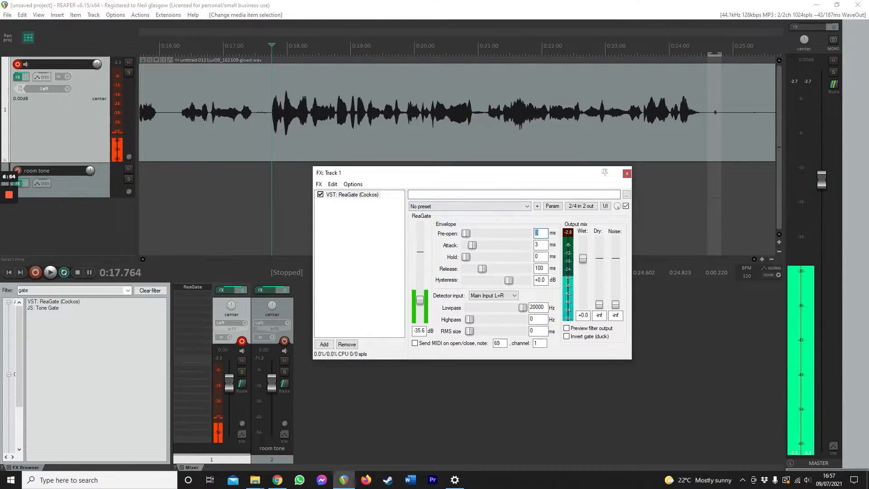
{"action": "type", "text": "100"}
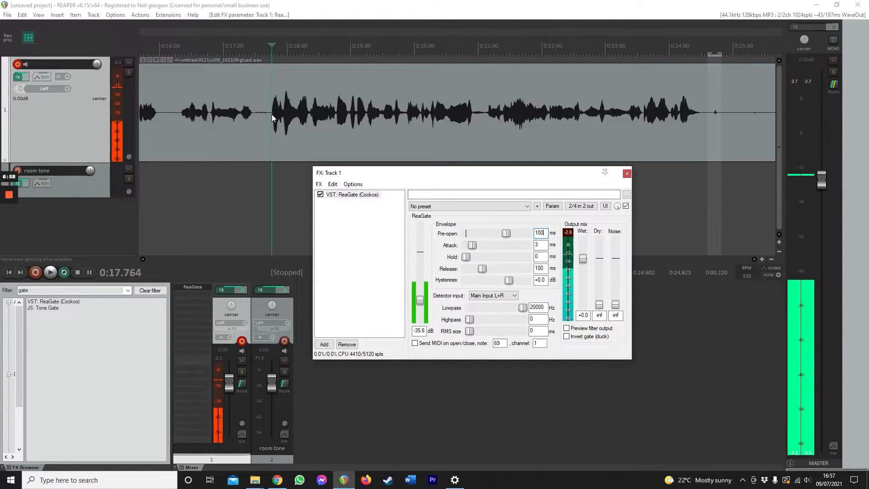
{"action": "scroll", "coordinate": [271, 111], "scroll_direction": "up", "scroll_amount": 3}
{"action": "left_click", "coordinate": [448, 105]}
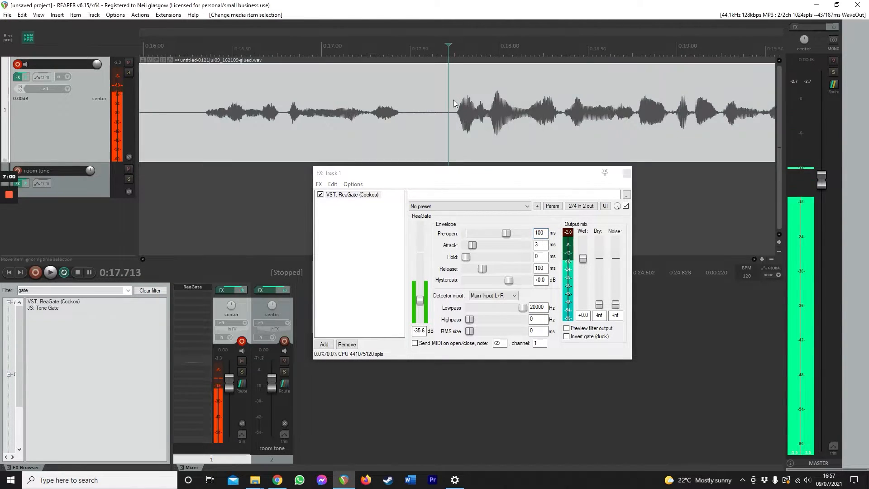
{"action": "left_click", "coordinate": [456, 61]}
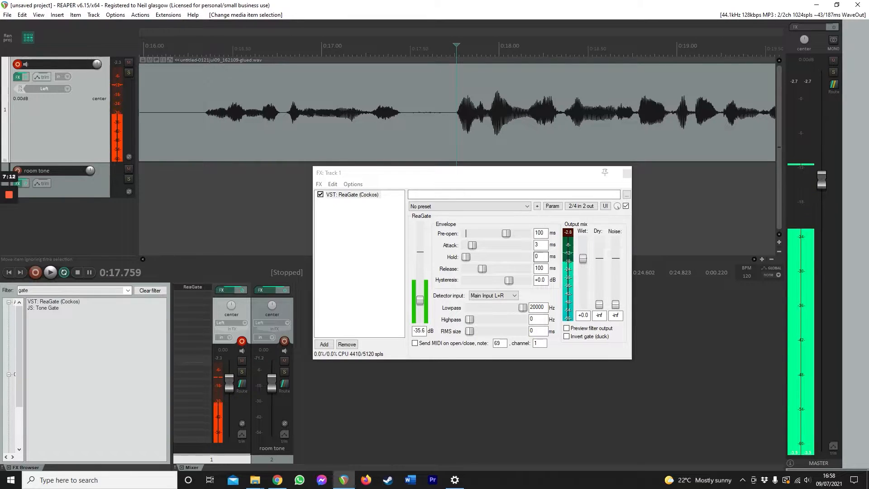
Step: Set ReaGate's hold to 100 ms and place the edit cursor at the phrase end, 0:20.932
{"action": "double_click", "coordinate": [537, 256]}
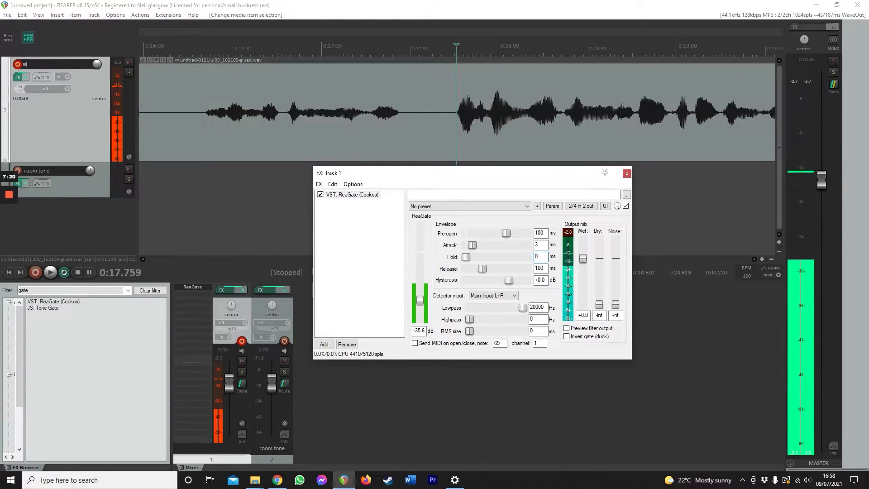
{"action": "scroll", "coordinate": [470, 121], "scroll_direction": "down", "scroll_amount": 2}
{"action": "scroll", "coordinate": [471, 121], "scroll_direction": "down", "scroll_amount": 3}
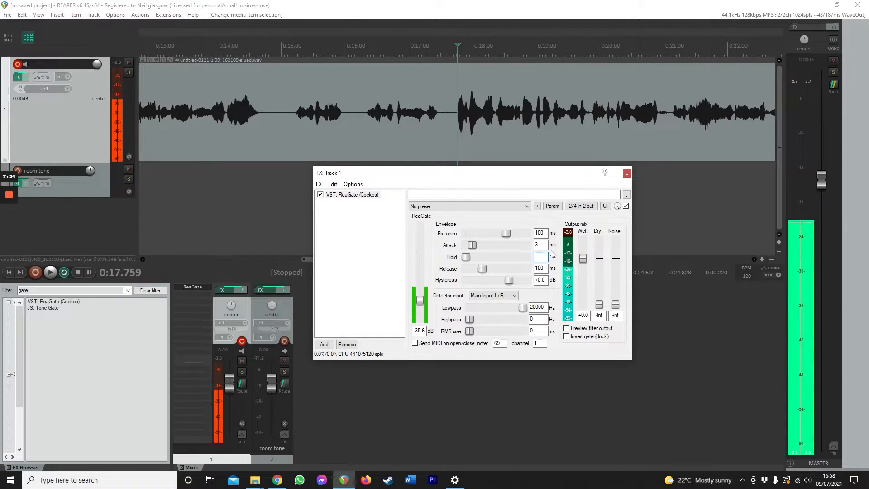
{"action": "type", "text": "100"}
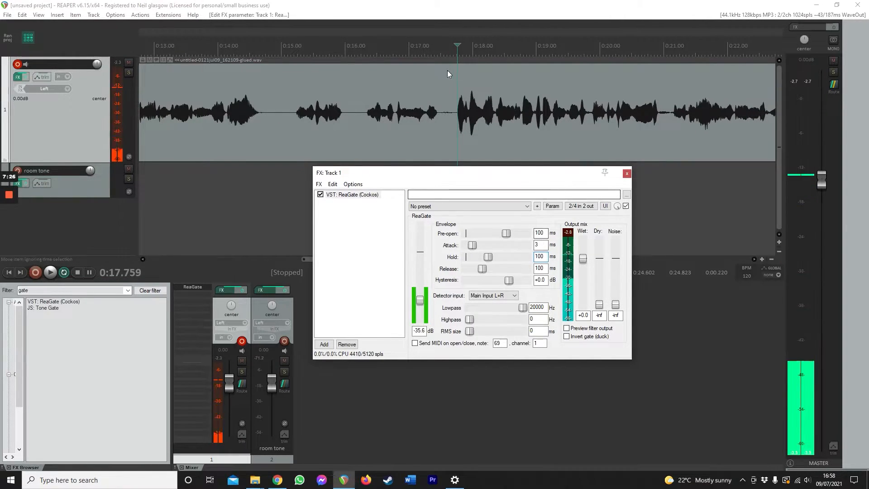
{"action": "left_click", "coordinate": [659, 140]}
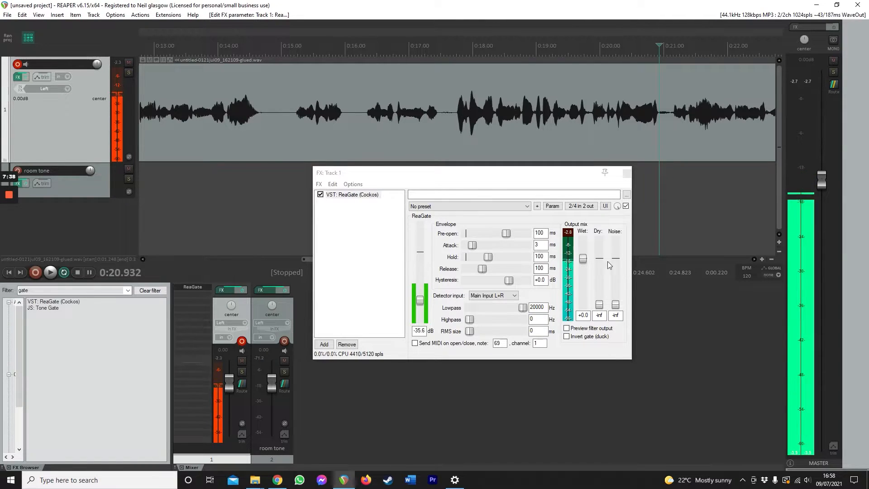
{"action": "left_click", "coordinate": [754, 260]}
{"action": "left_click", "coordinate": [753, 260]}
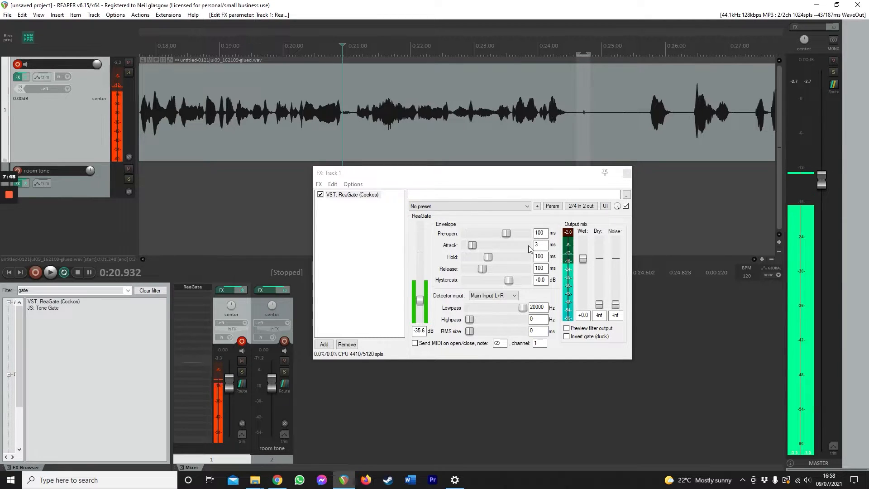
Step: Bypass ReaGate on track 1, place the edit cursor at 0:16.961 and close the track's FX window
{"action": "left_click", "coordinate": [546, 232]}
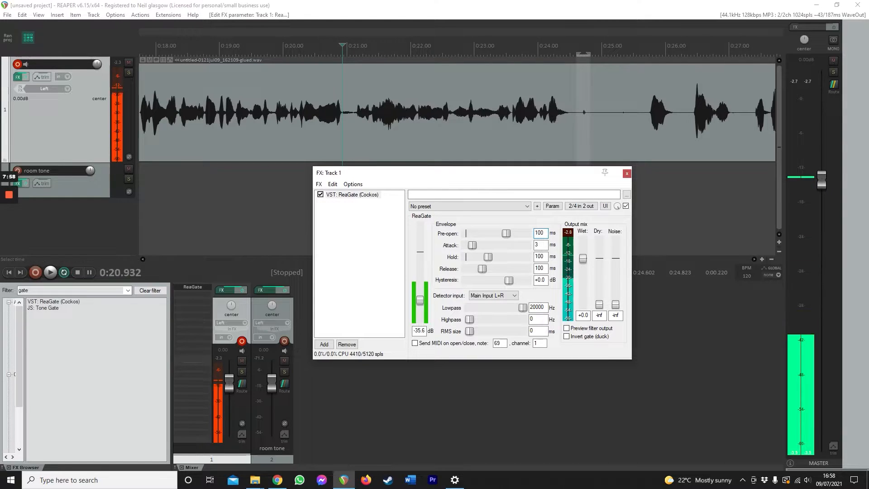
{"action": "scroll", "coordinate": [574, 136], "scroll_direction": "down", "scroll_amount": 3}
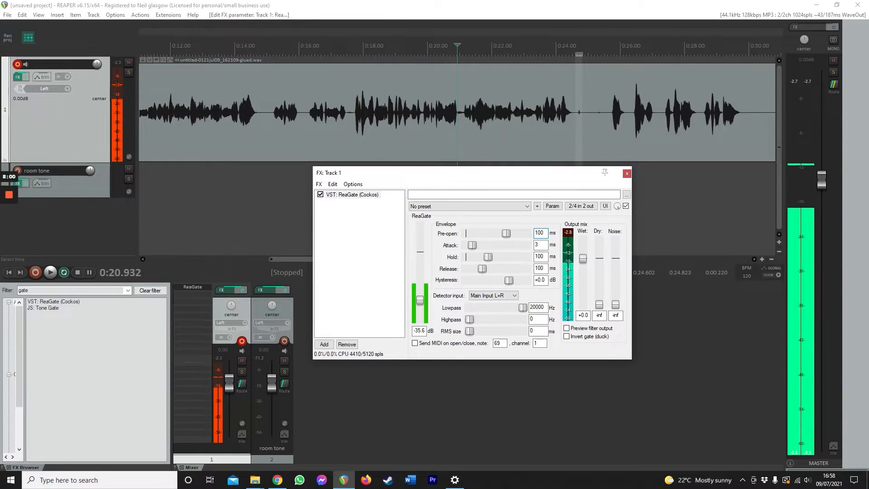
{"action": "left_click", "coordinate": [321, 195]}
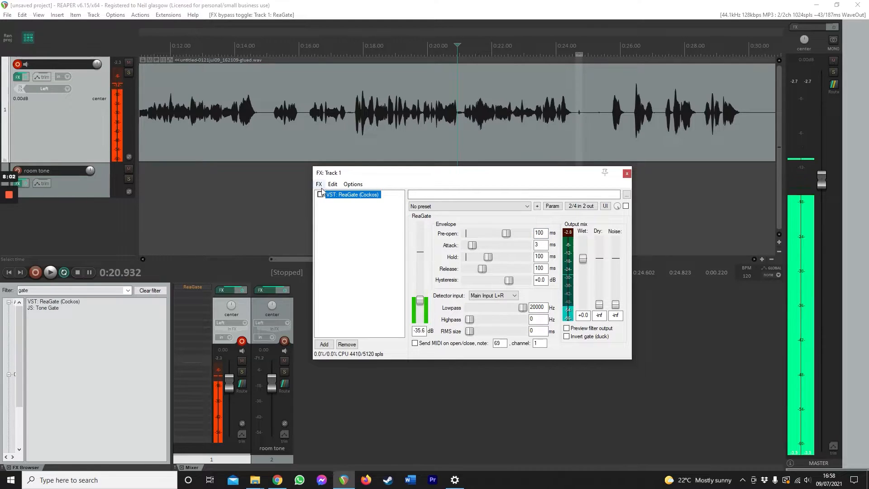
{"action": "left_click", "coordinate": [329, 131]}
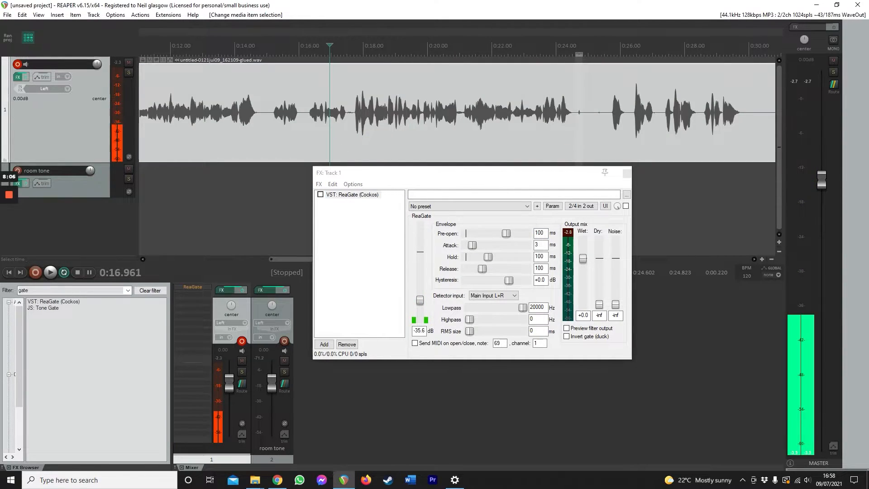
{"action": "left_click", "coordinate": [627, 173]}
Step: Open Dynamic split items for the voice item and lower the gate threshold to -60.0 dB and hysteresis to -48.0 dB
{"action": "scroll", "coordinate": [334, 145], "scroll_direction": "down", "scroll_amount": 4}
{"action": "left_click", "coordinate": [333, 145]}
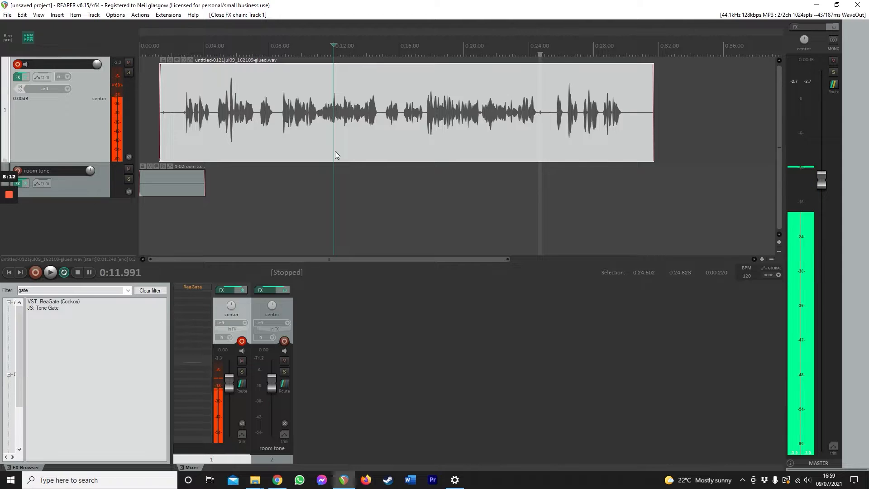
{"action": "key", "text": "d"}
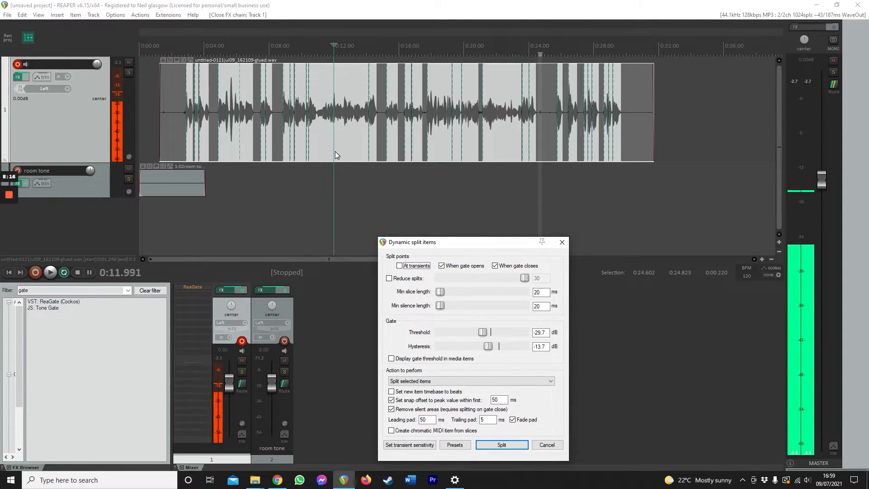
{"action": "left_click_drag", "start_coordinate": [482, 334], "coordinate": [439, 335]}
{"action": "left_click_drag", "start_coordinate": [489, 347], "coordinate": [430, 345]}
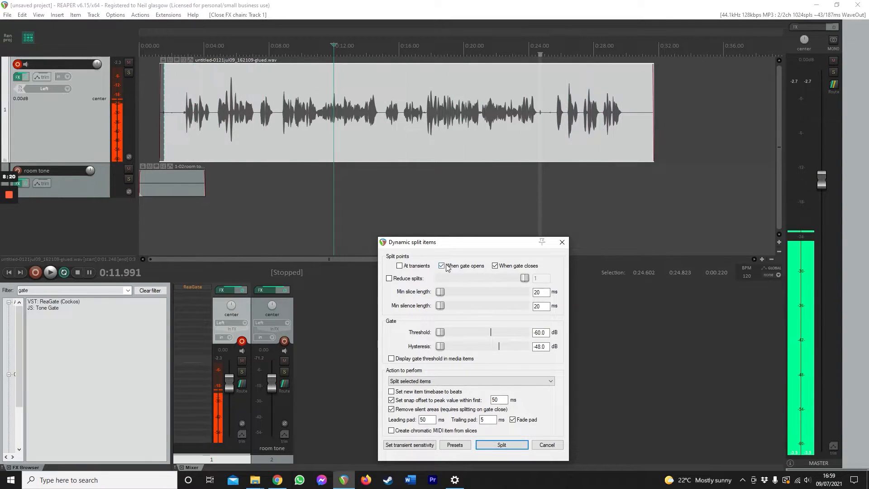
Step: Switch off the gate-closes and gate-opens split points to compare the preview, and re-enable both
{"action": "left_click", "coordinate": [495, 266]}
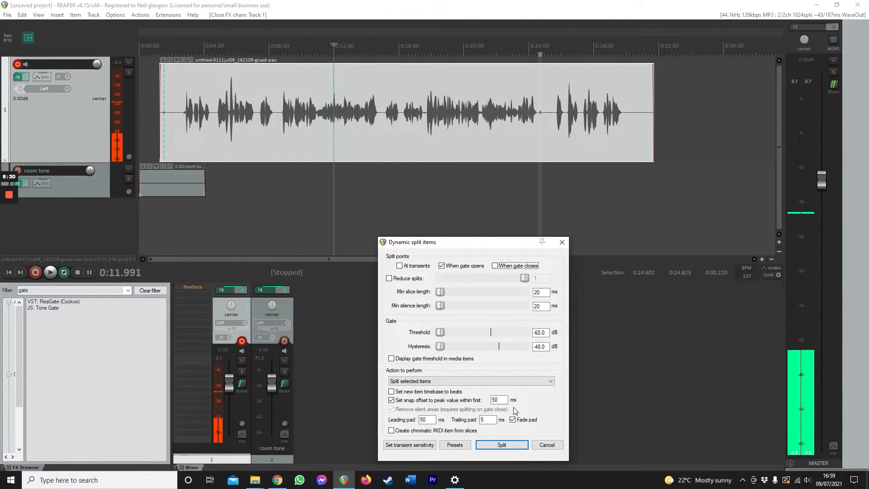
{"action": "left_click", "coordinate": [305, 148]}
{"action": "left_click", "coordinate": [441, 266]}
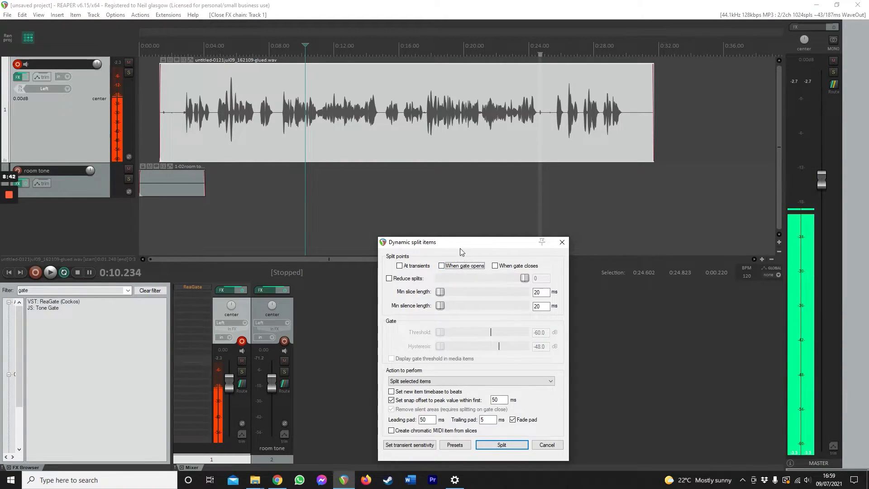
{"action": "left_click", "coordinate": [442, 266]}
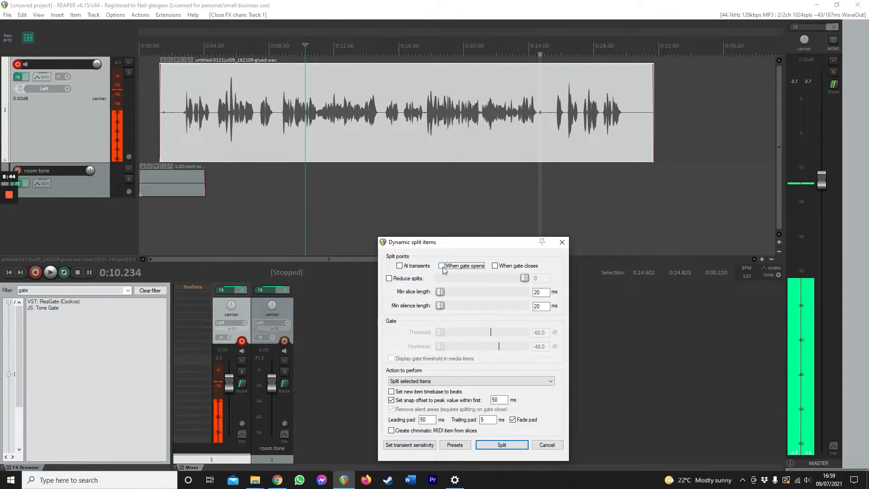
{"action": "left_click", "coordinate": [495, 266]}
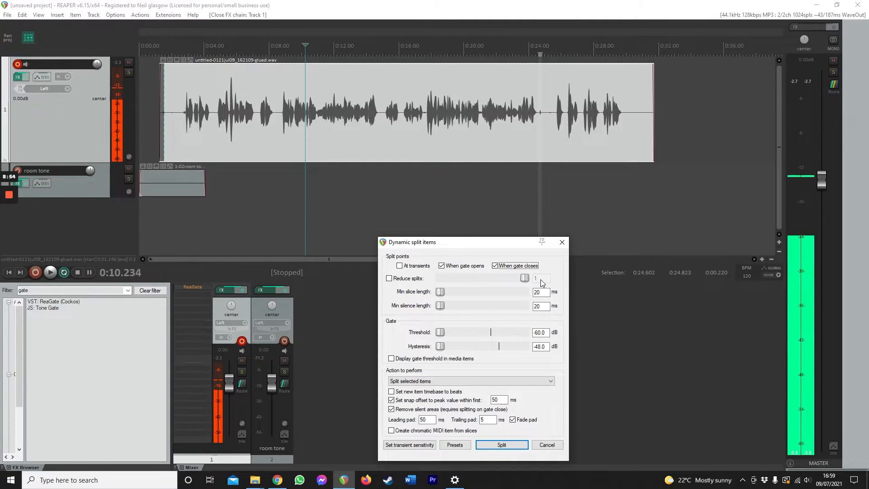
Step: Place the edit cursor at the first proposed split point, 0:01.533, and examine the start of the voice item up close
{"action": "left_click", "coordinate": [163, 118]}
{"action": "scroll", "coordinate": [163, 118], "scroll_direction": "up", "scroll_amount": 2}
{"action": "scroll", "coordinate": [164, 118], "scroll_direction": "up", "scroll_amount": 3}
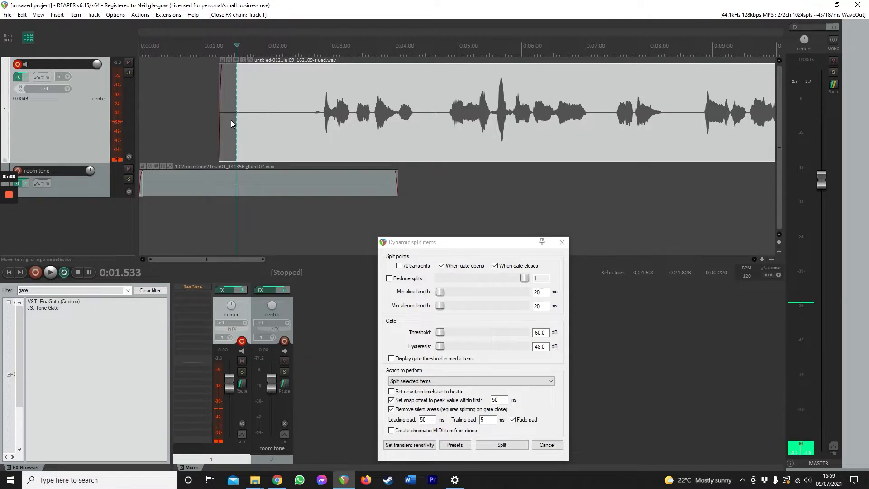
{"action": "scroll", "coordinate": [164, 118], "scroll_direction": "up", "scroll_amount": 1}
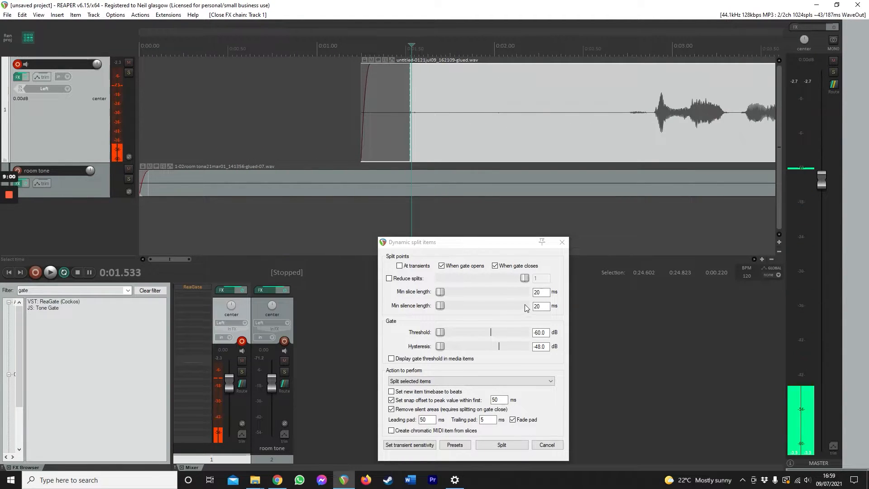
Step: Try a minimum slice length of 5 ms and restore it to 20 ms
{"action": "double_click", "coordinate": [541, 292]}
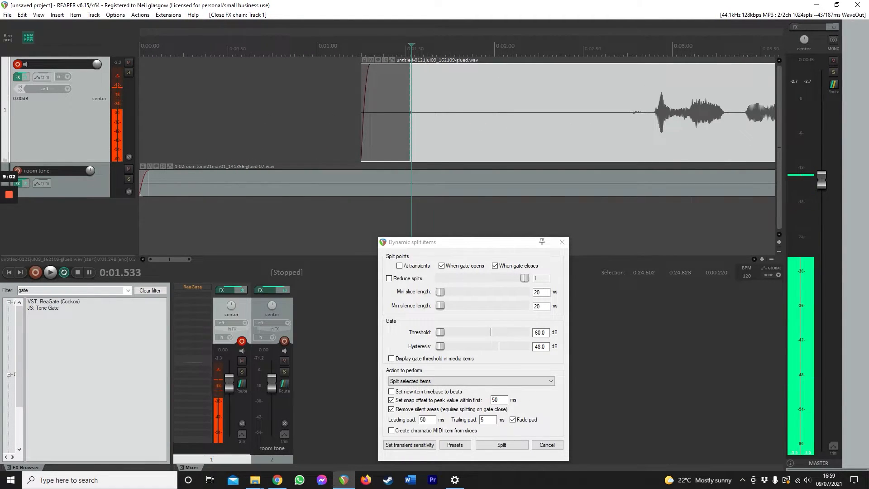
{"action": "type", "text": "5"}
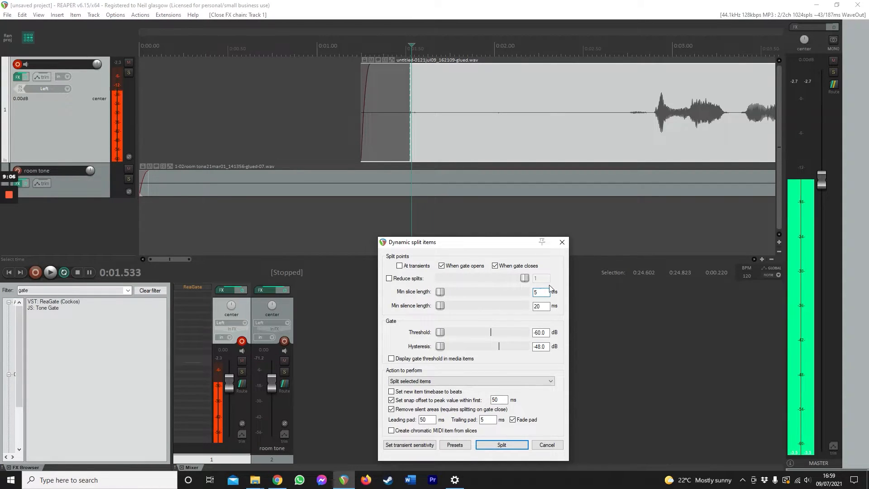
{"action": "double_click", "coordinate": [537, 292]}
{"action": "type", "text": "20"}
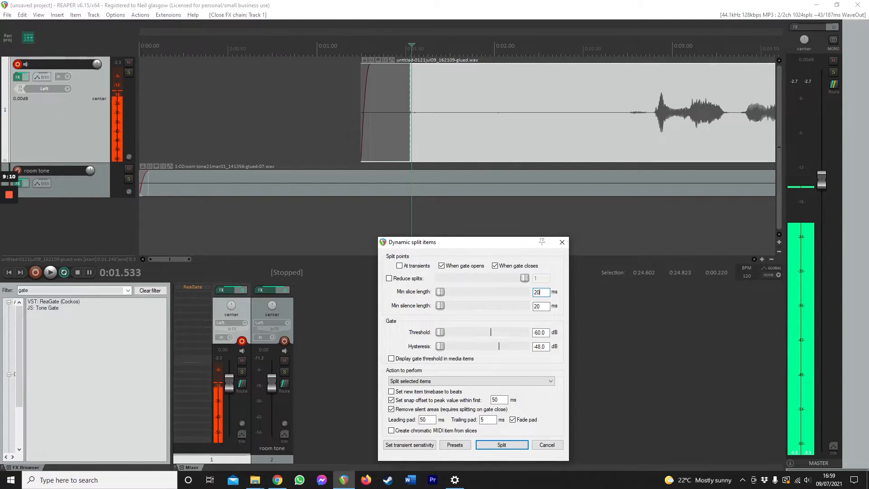
Step: Close the Dynamic split items dialog without splitting the voice item
{"action": "key", "text": "Tab"}
{"action": "key", "text": "Tab"}
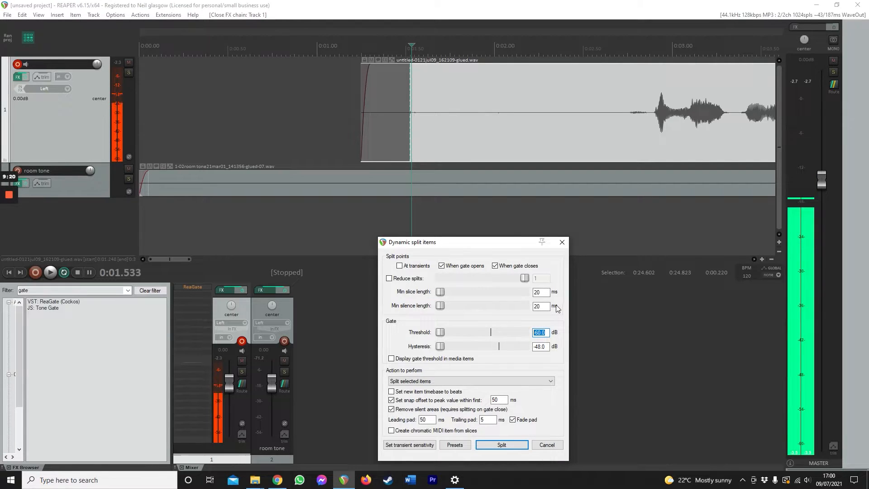
{"action": "key", "text": "Tab"}
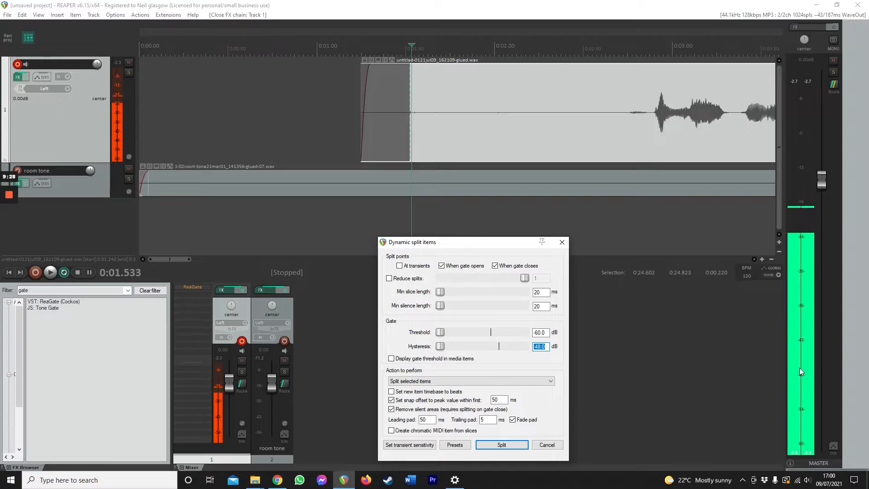
{"action": "left_click", "coordinate": [561, 242]}
{"action": "scroll", "coordinate": [599, 159], "scroll_direction": "down", "scroll_amount": 5}
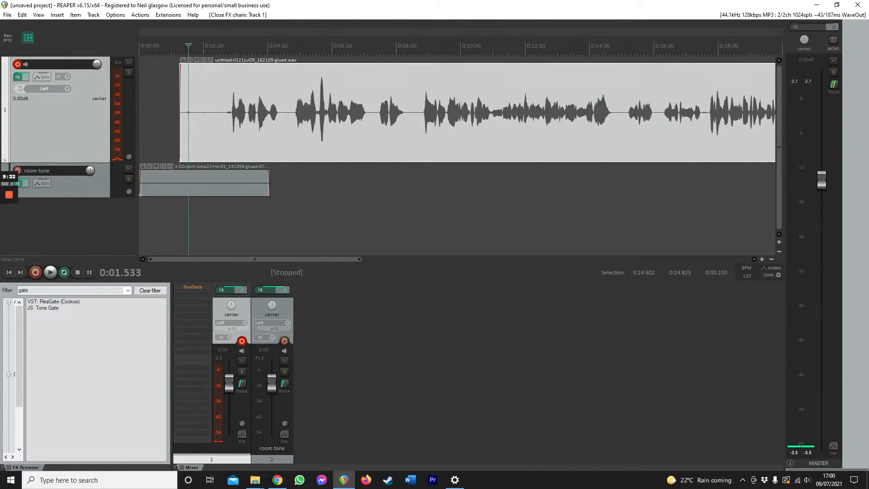
Step: Open dynamic splitting for the voice item and raise the gate threshold in stages to -30.9 dB
{"action": "scroll", "coordinate": [542, 241], "scroll_direction": "down", "scroll_amount": 2}
{"action": "key", "text": "d"}
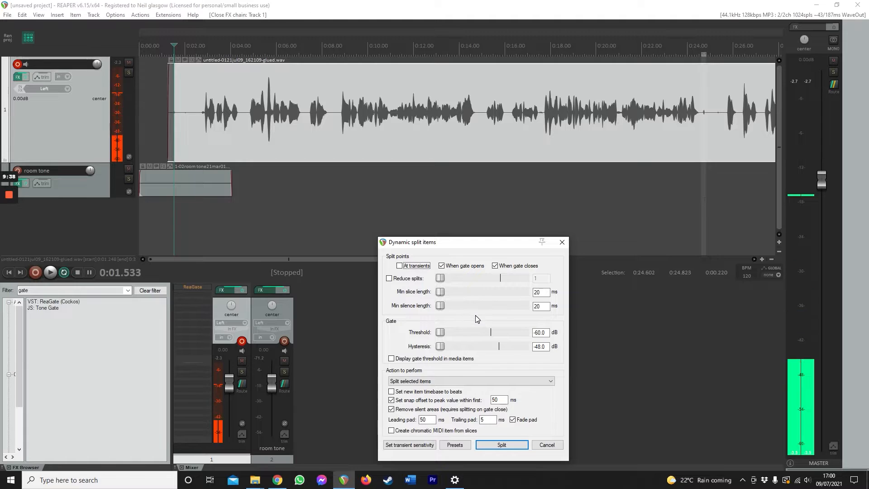
{"action": "left_click_drag", "start_coordinate": [441, 332], "coordinate": [470, 335]}
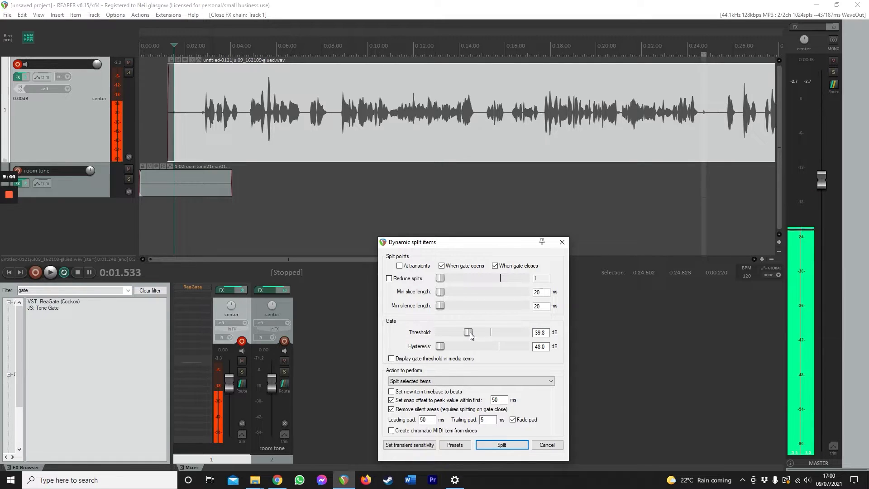
{"action": "scroll", "coordinate": [460, 208], "scroll_direction": "down", "scroll_amount": 2}
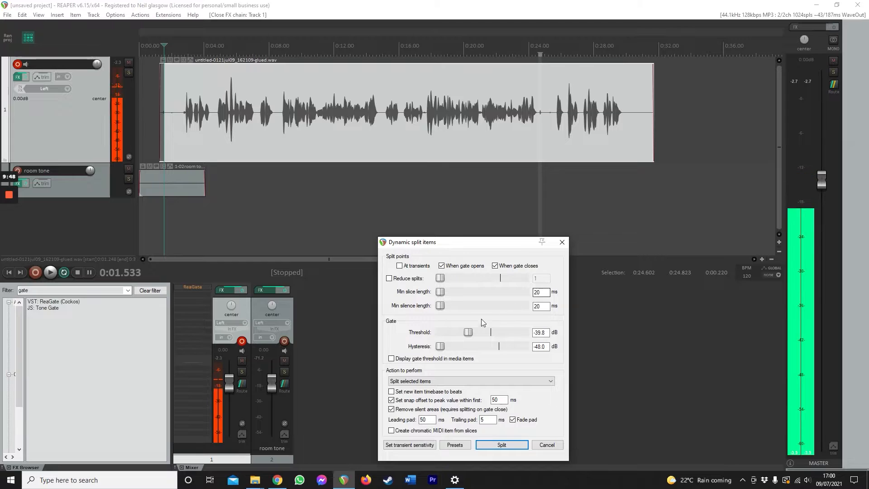
{"action": "left_click_drag", "start_coordinate": [471, 335], "coordinate": [475, 335]}
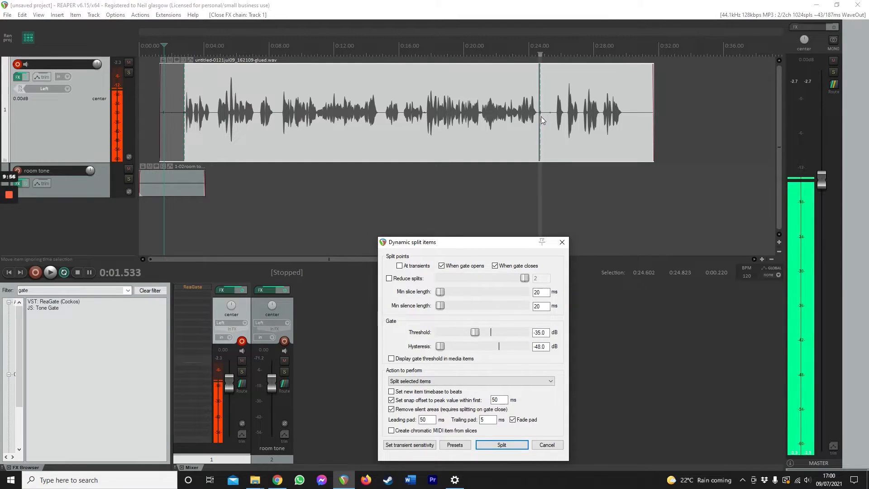
{"action": "left_click", "coordinate": [479, 336]}
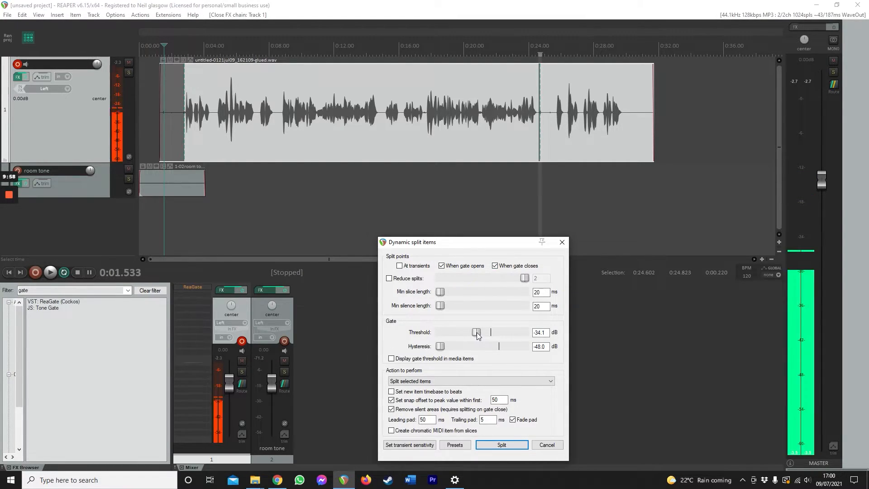
{"action": "left_click_drag", "start_coordinate": [482, 335], "coordinate": [482, 335]}
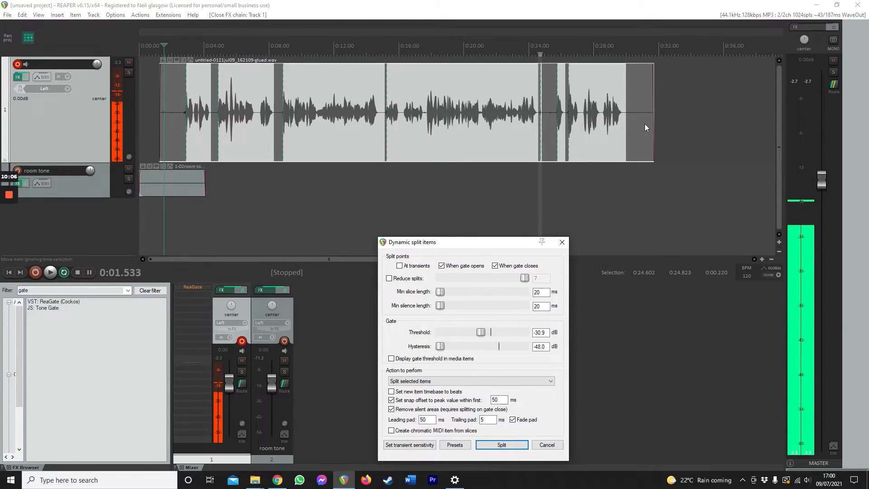
Step: Examine the proposed split areas along the voice item, starting around the noise near 0:25
{"action": "left_click", "coordinate": [547, 113]}
{"action": "scroll", "coordinate": [549, 117], "scroll_direction": "up", "scroll_amount": 3}
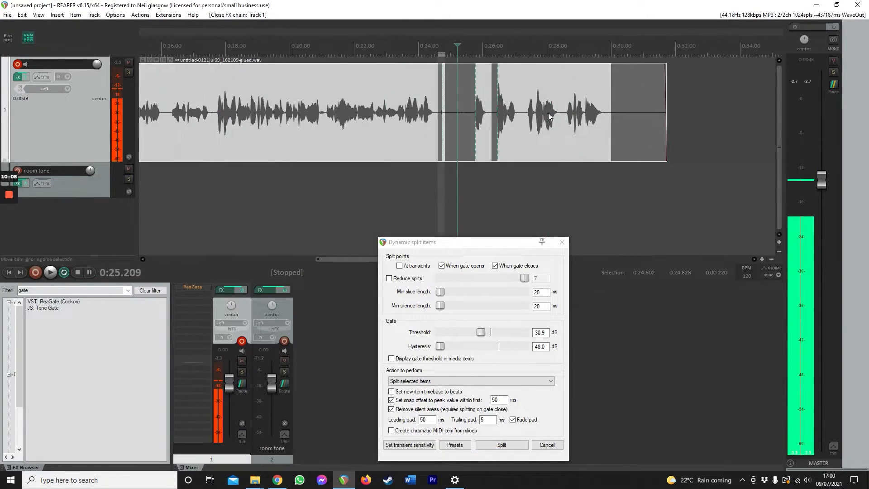
{"action": "scroll", "coordinate": [400, 136], "scroll_direction": "down", "scroll_amount": 2}
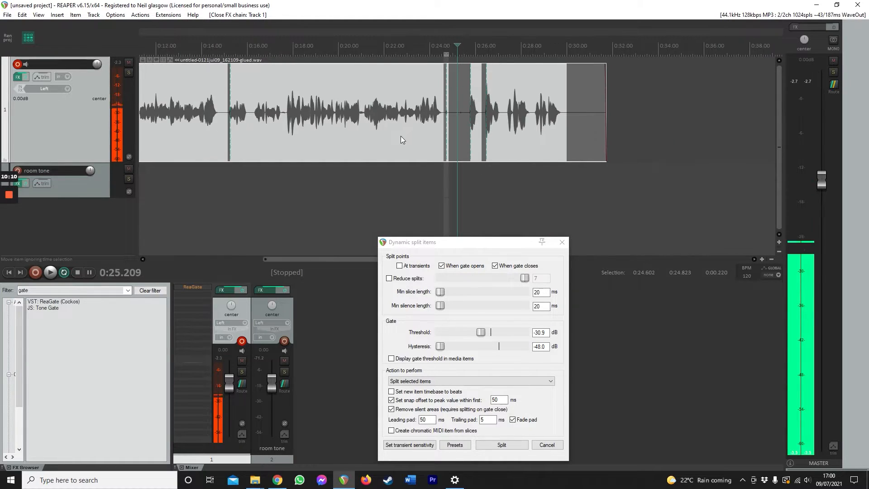
{"action": "left_click_drag", "start_coordinate": [299, 258], "coordinate": [232, 258]}
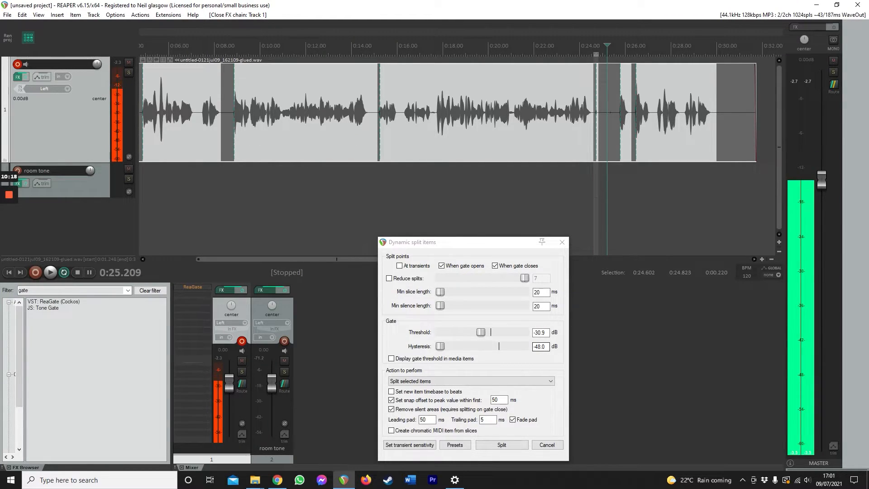
{"action": "left_click_drag", "start_coordinate": [343, 263], "coordinate": [295, 262]}
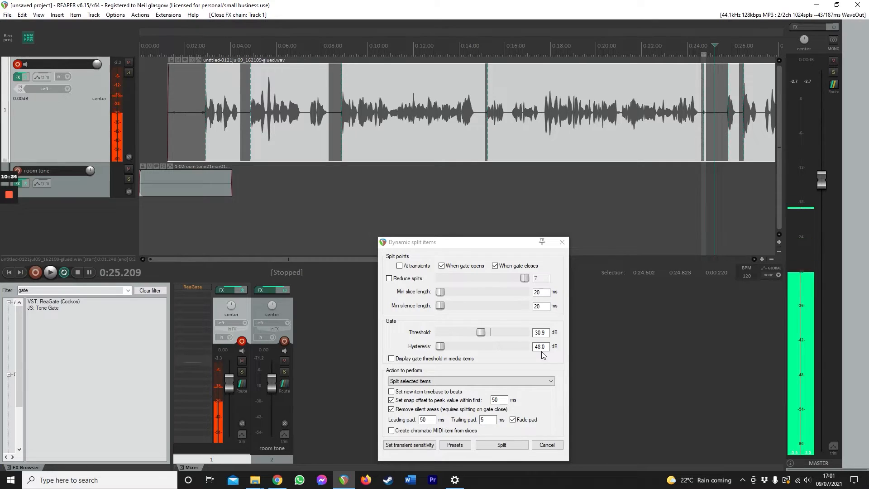
Step: Raise the gate hysteresis through -30.1 and -20.2 to -12.2 dB, checking the split preview around the short pause near 0:21
{"action": "left_click", "coordinate": [440, 346]}
{"action": "left_click_drag", "start_coordinate": [440, 347], "coordinate": [466, 350]}
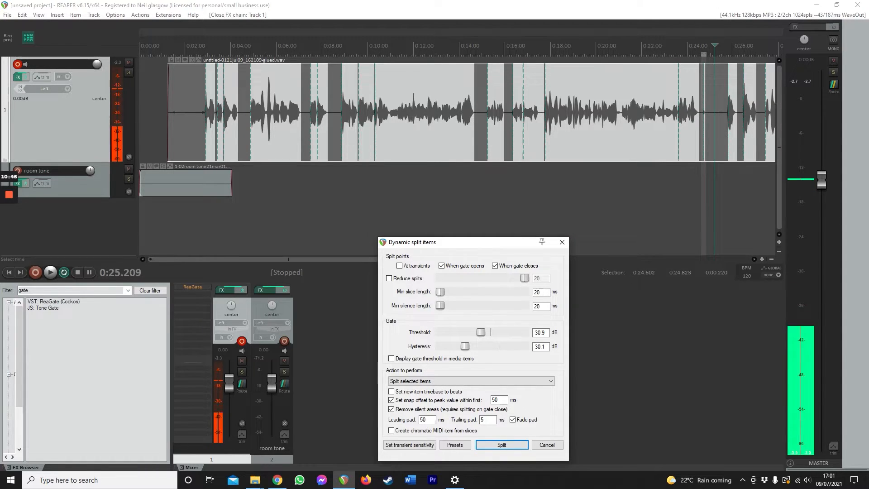
{"action": "left_click", "coordinate": [754, 259]}
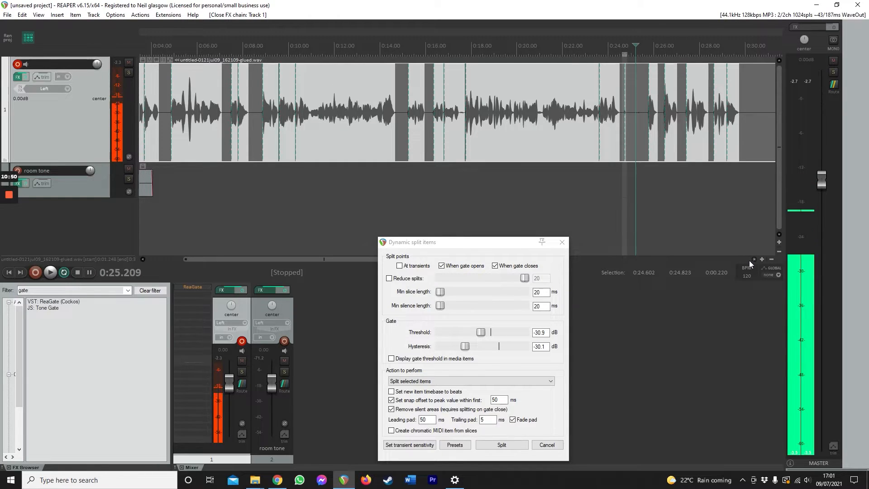
{"action": "left_click", "coordinate": [753, 259]}
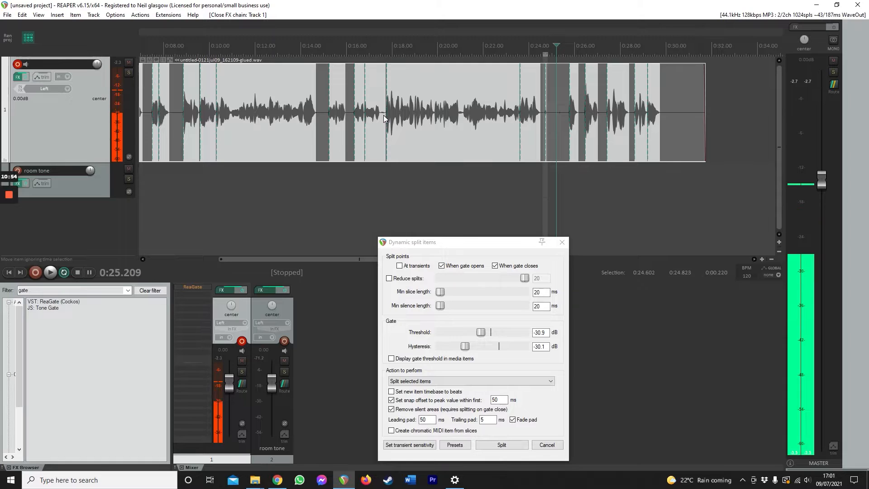
{"action": "left_click", "coordinate": [461, 114]}
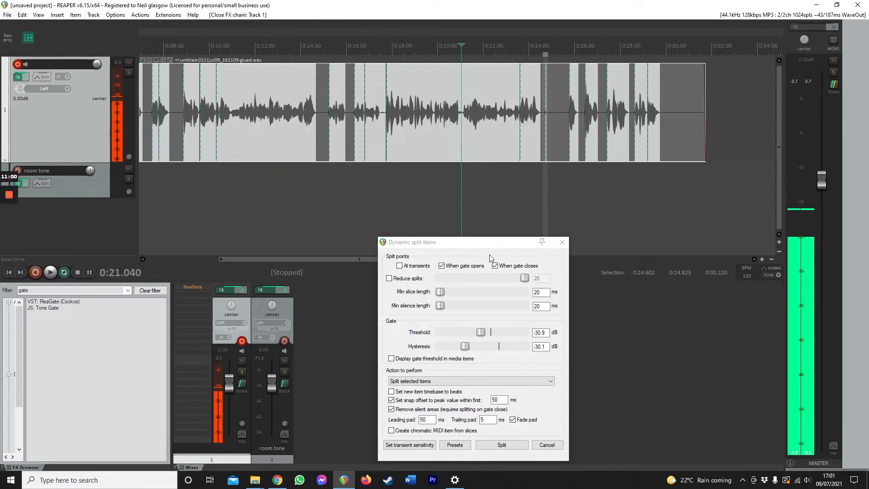
{"action": "left_click_drag", "start_coordinate": [465, 346], "coordinate": [479, 349]}
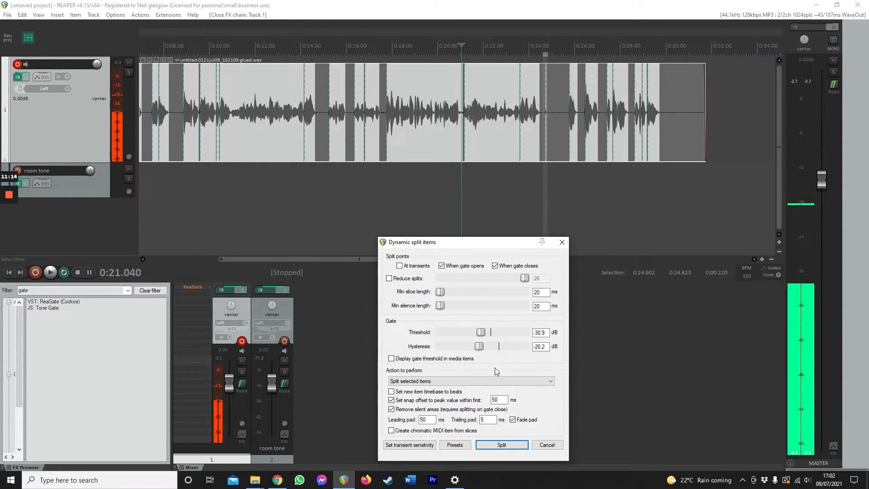
{"action": "left_click_drag", "start_coordinate": [478, 347], "coordinate": [491, 349]}
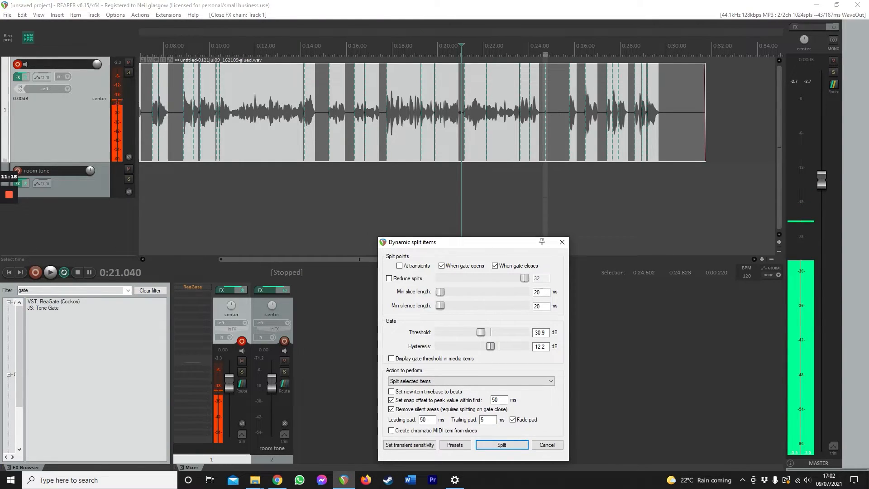
{"action": "left_click", "coordinate": [462, 116]}
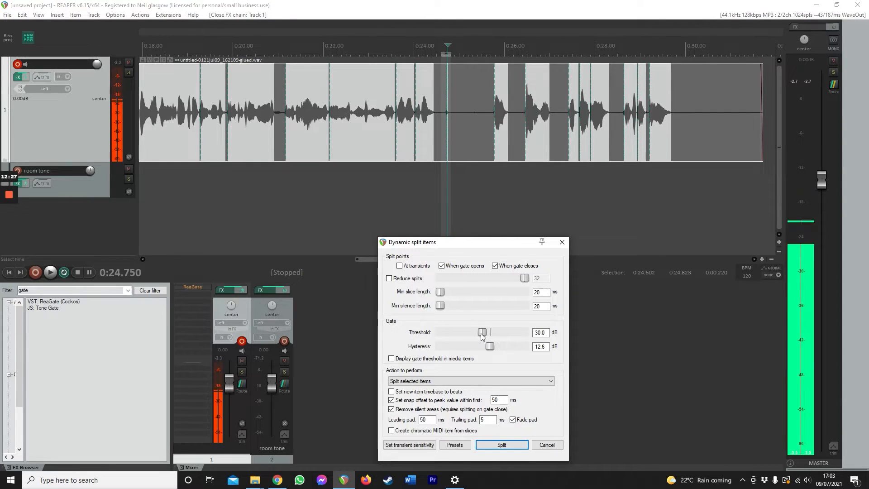
Step: Set the gate threshold to -29.7 dB, review the preview and split the voice item with silent areas removed
{"action": "left_click_drag", "start_coordinate": [482, 334], "coordinate": [483, 334]}
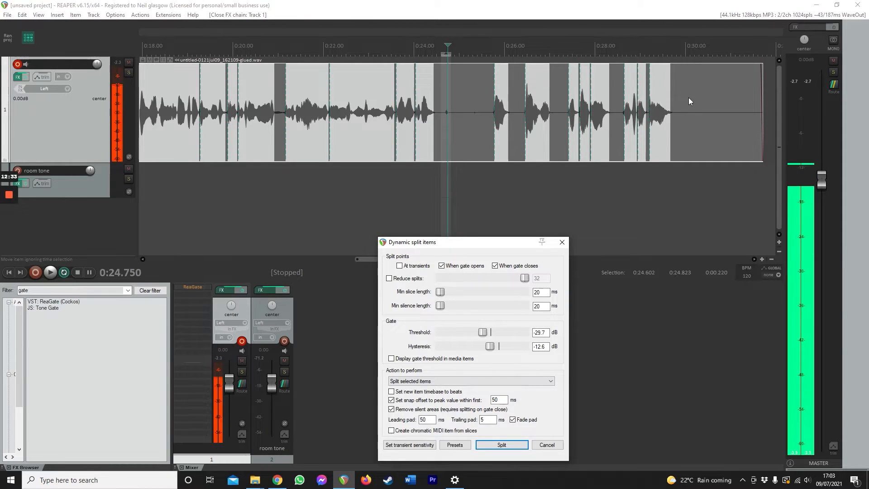
{"action": "left_click_drag", "start_coordinate": [360, 260], "coordinate": [304, 264]}
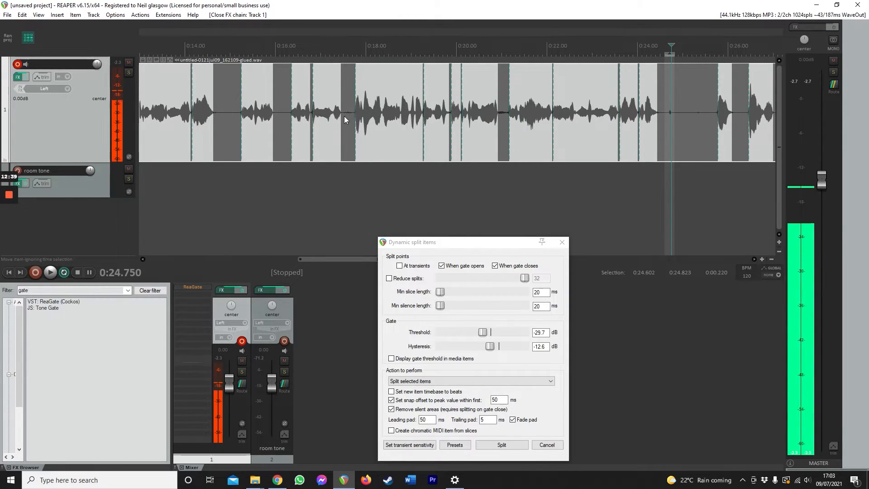
{"action": "left_click_drag", "start_coordinate": [325, 259], "coordinate": [257, 255]}
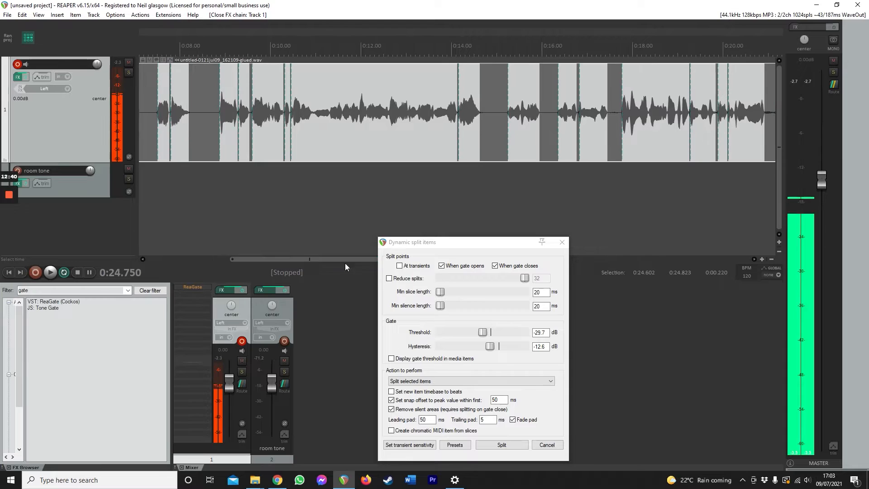
{"action": "left_click", "coordinate": [503, 443]}
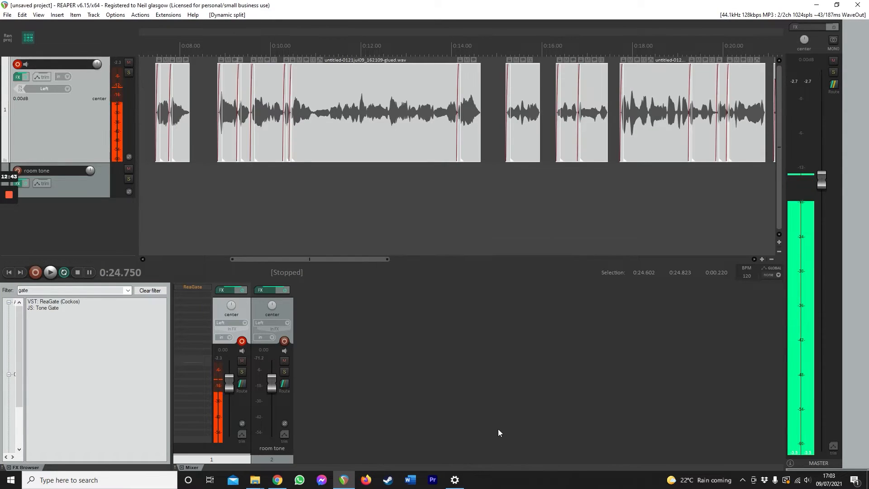
Step: Play the split voice items from 0:02.632 to hear the phrases with the gaps removed
{"action": "left_click_drag", "start_coordinate": [340, 260], "coordinate": [265, 262]}
{"action": "scroll", "coordinate": [344, 121], "scroll_direction": "down", "scroll_amount": 3}
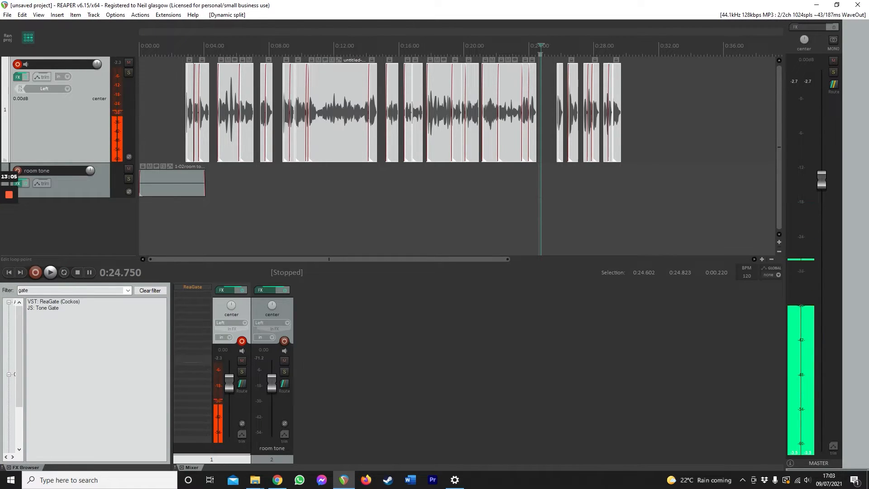
{"action": "left_click", "coordinate": [182, 46]}
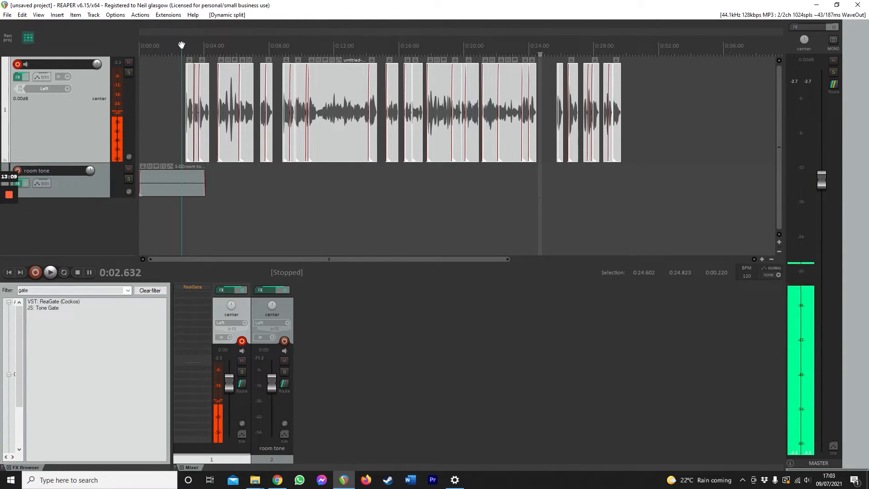
{"action": "key", "text": "space"}
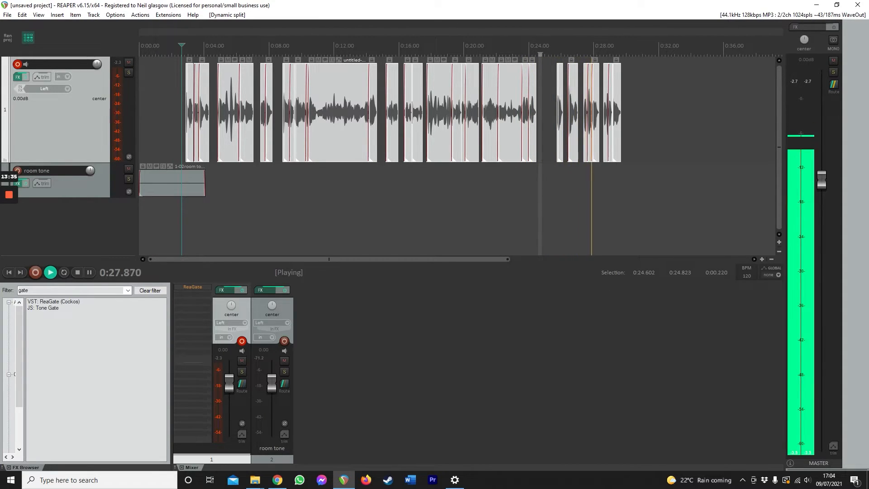
{"action": "left_click", "coordinate": [77, 273]}
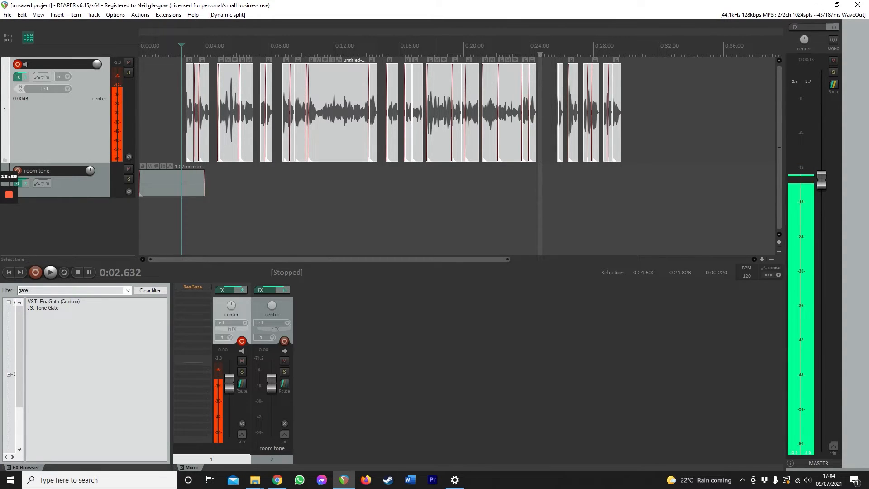
Step: Extend the room tone item to just past the last voice slice and move it onto the voice track to fill the gaps
{"action": "scroll", "coordinate": [199, 180], "scroll_direction": "up", "scroll_amount": 2}
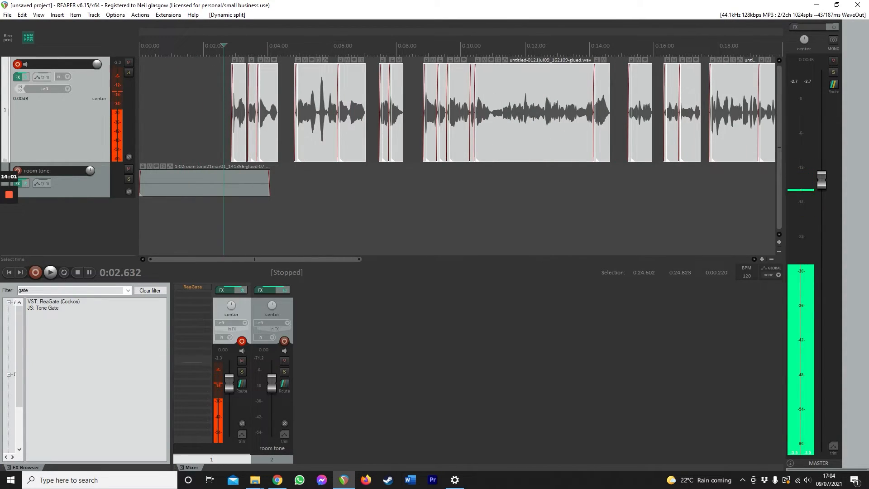
{"action": "scroll", "coordinate": [217, 183], "scroll_direction": "down", "scroll_amount": 1}
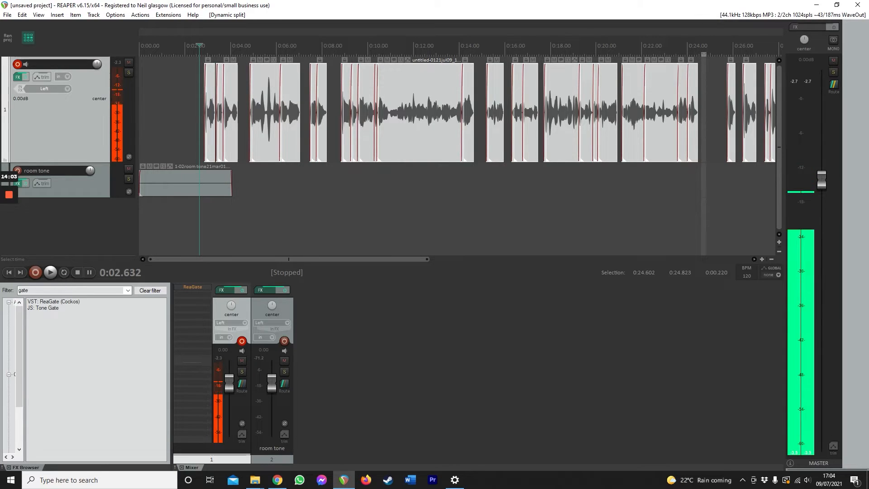
{"action": "left_click", "coordinate": [222, 184]}
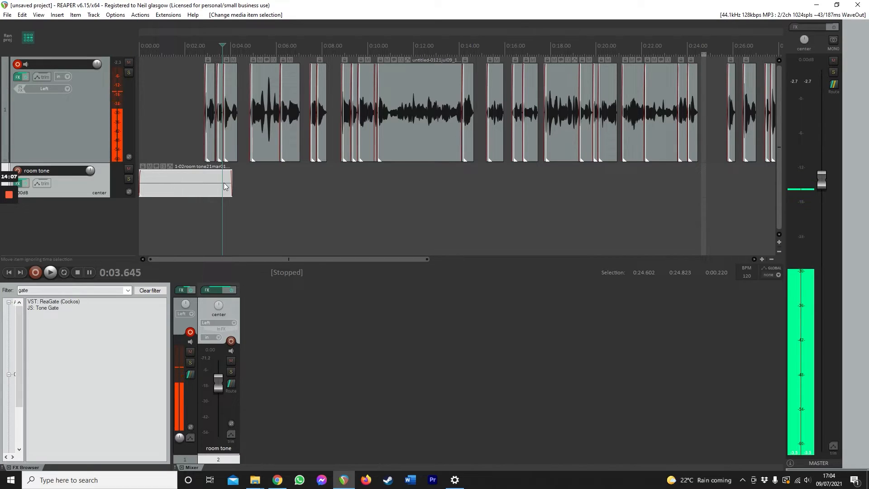
{"action": "scroll", "coordinate": [212, 183], "scroll_direction": "down", "scroll_amount": 2}
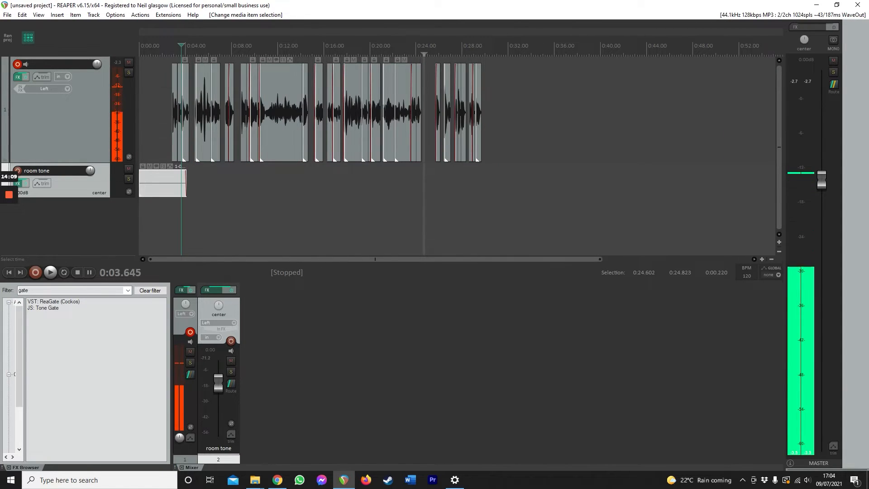
{"action": "left_click_drag", "start_coordinate": [185, 179], "coordinate": [485, 179]}
{"action": "left_click_drag", "start_coordinate": [332, 179], "coordinate": [333, 113]}
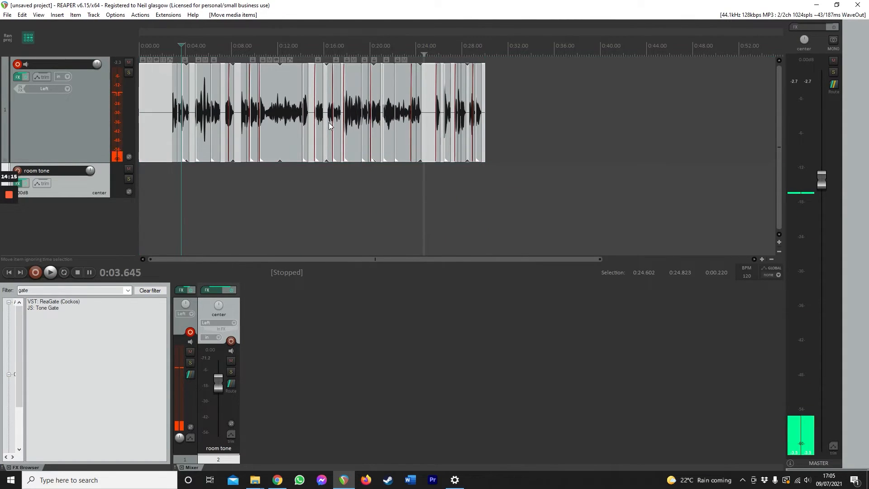
Step: Select all items and glue the voice slices and room tone into one item
{"action": "key", "text": "ctrl+a"}
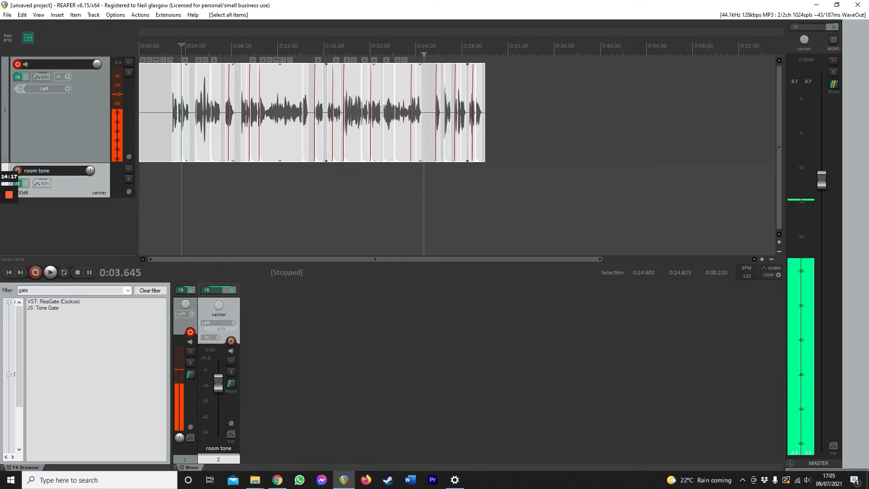
{"action": "key", "text": "ctrl+g"}
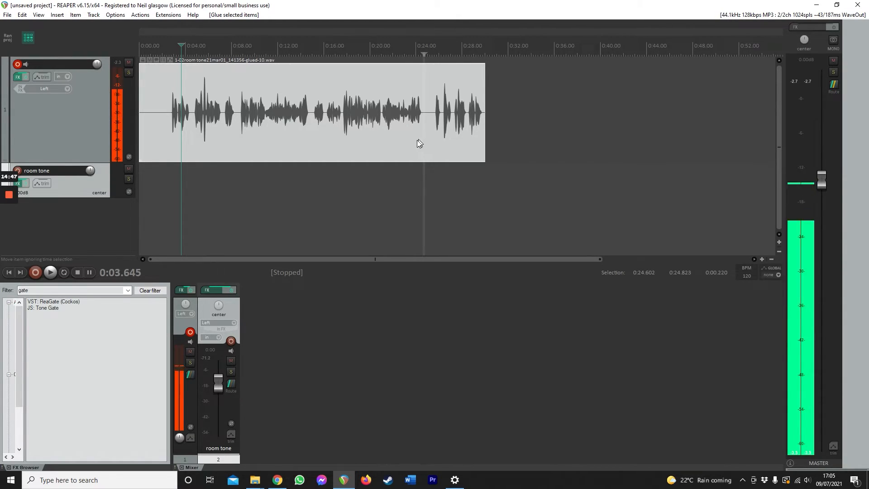
{"action": "left_click", "coordinate": [357, 136]}
{"action": "scroll", "coordinate": [414, 137], "scroll_direction": "up", "scroll_amount": 1}
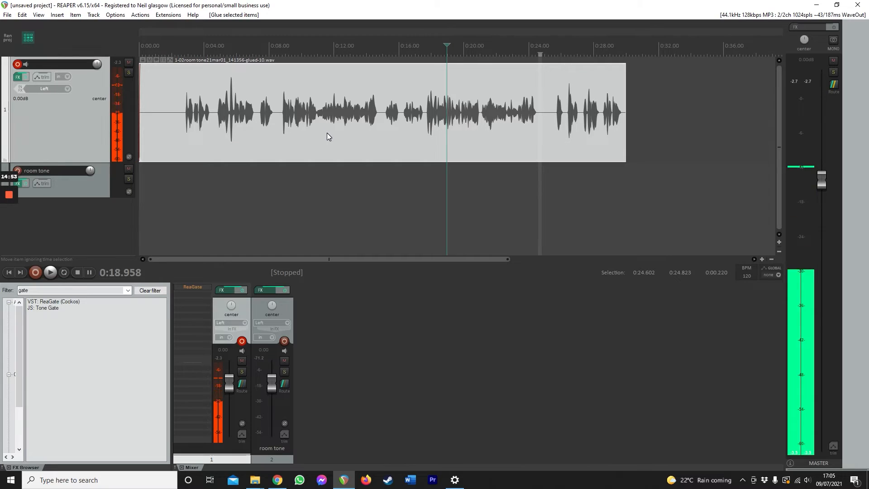
Step: Undo the edits back to the single unsplit voice item and the short room tone item on its own track
{"action": "key", "text": "ctrl+z"}
{"action": "key", "text": "ctrl+z"}
{"action": "key", "text": "ctrl+z"}
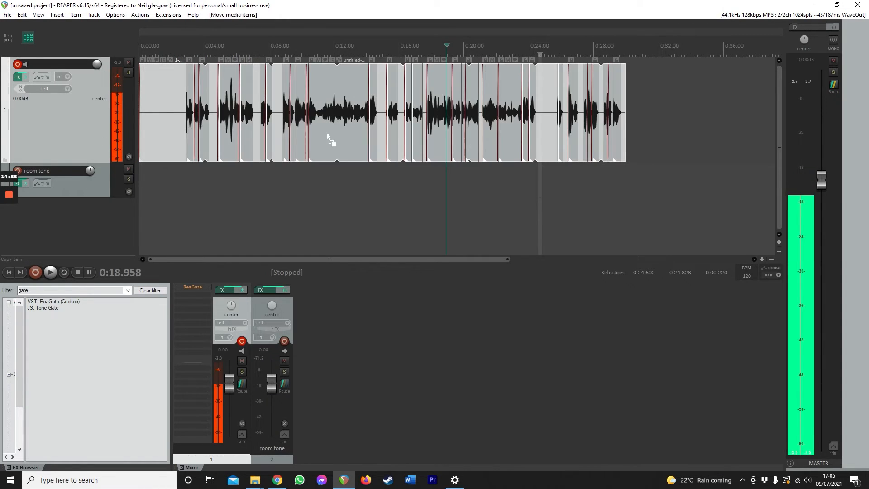
{"action": "key", "text": "ctrl+shift+z"}
{"action": "key", "text": "ctrl+shift+z"}
{"action": "key", "text": "ctrl+shift+z"}
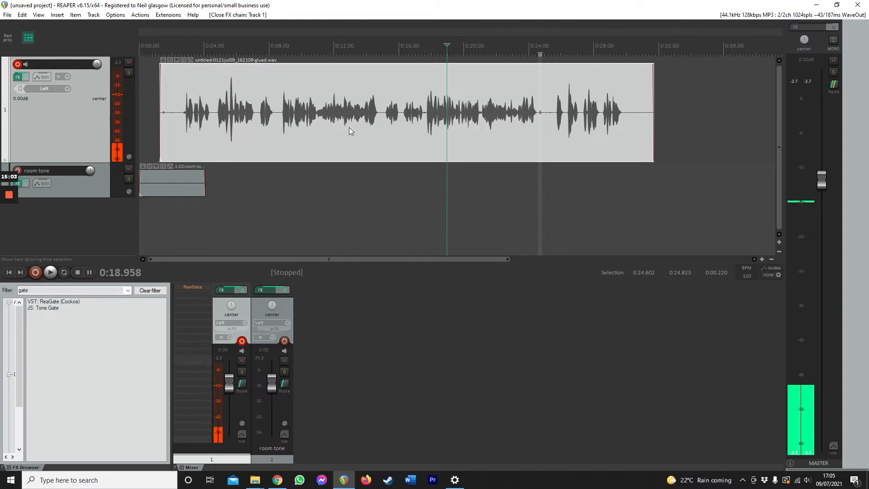
Step: Dynamically split the voice item with its silent areas removed, then extend the room tone past the last slice and move it onto the voice track
{"action": "key", "text": "d"}
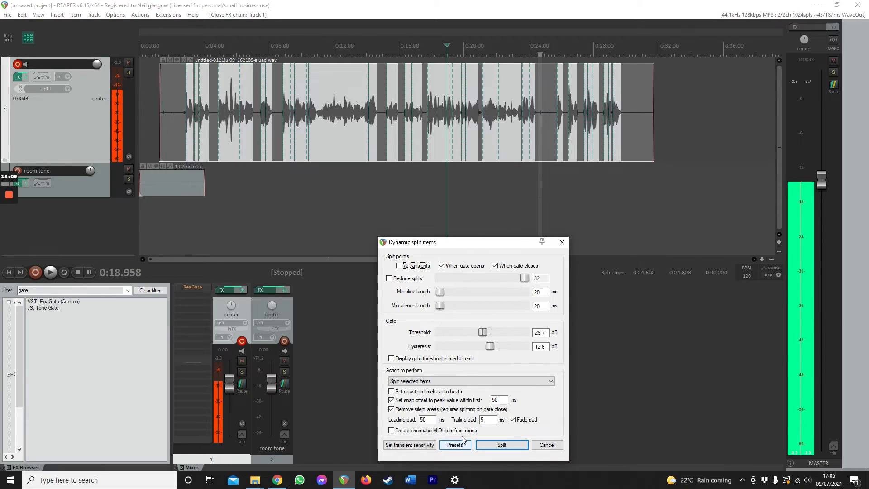
{"action": "left_click", "coordinate": [505, 447]}
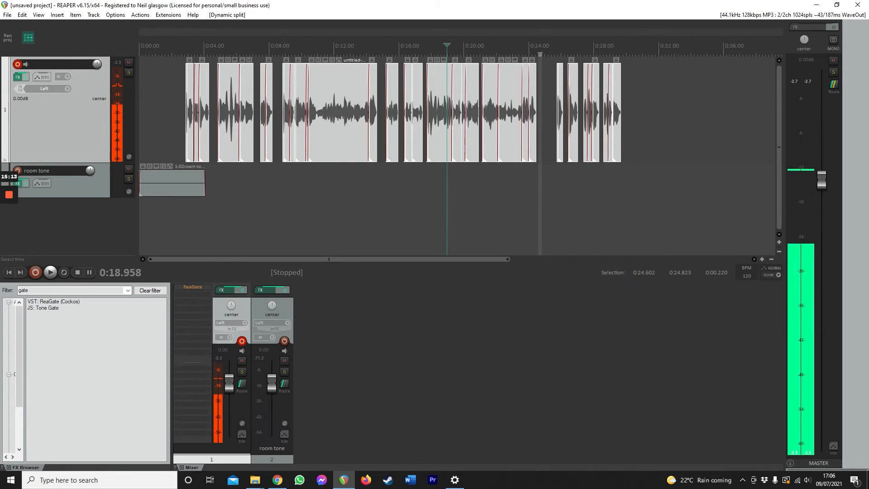
{"action": "left_click_drag", "start_coordinate": [203, 182], "coordinate": [629, 183]}
{"action": "left_click_drag", "start_coordinate": [572, 186], "coordinate": [573, 120]}
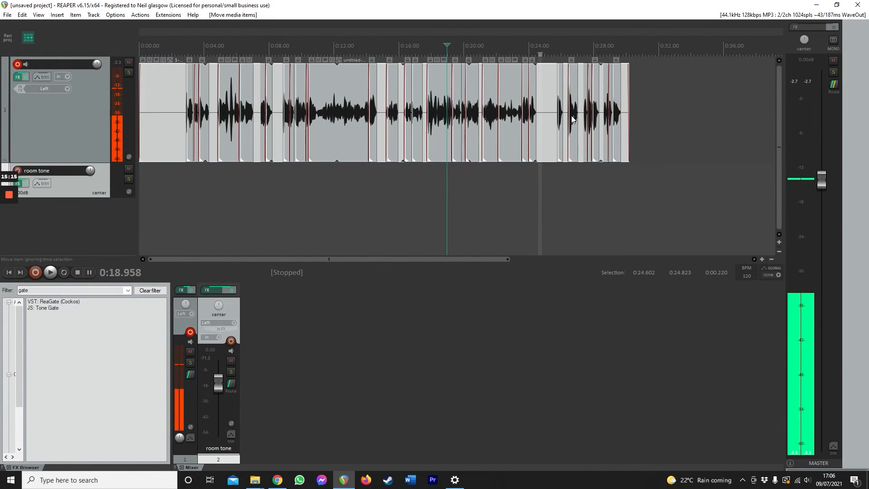
Step: Glue all the voice slices and room tone into one item and normalize it to -0.3 dB
{"action": "key", "text": "ctrl+a"}
{"action": "key", "text": "ctrl+g"}
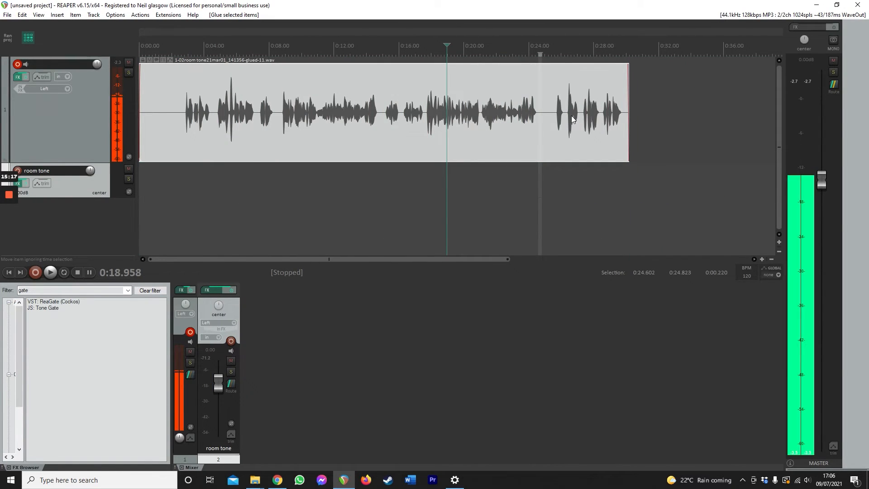
{"action": "key", "text": "ctrl+shift+n"}
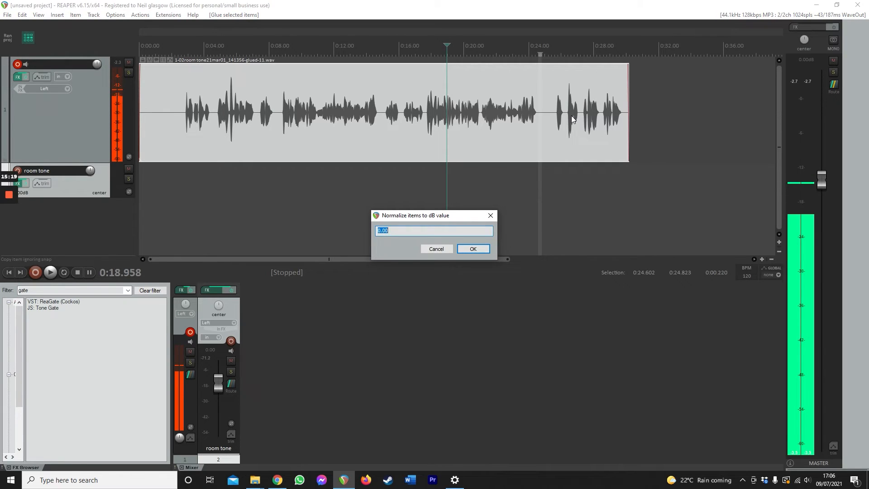
{"action": "type", "text": "-0.3"}
{"action": "key", "text": "Return"}
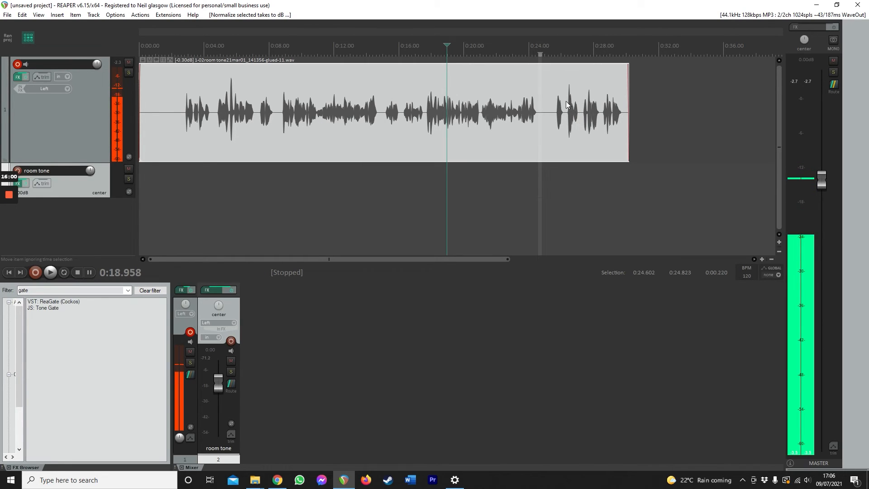
Step: Examine the waveform of the glued item between about 8 and 14 seconds for clean gaps between phrases
{"action": "left_click", "coordinate": [328, 109]}
{"action": "scroll", "coordinate": [330, 119], "scroll_direction": "up", "scroll_amount": 5}
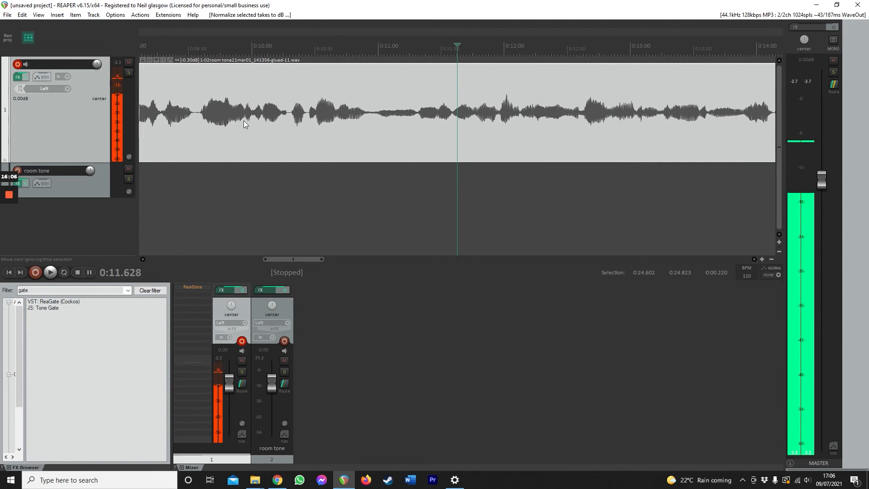
{"action": "left_click", "coordinate": [199, 116]}
{"action": "scroll", "coordinate": [229, 121], "scroll_direction": "down", "scroll_amount": 1}
{"action": "scroll", "coordinate": [490, 122], "scroll_direction": "down", "scroll_amount": 1}
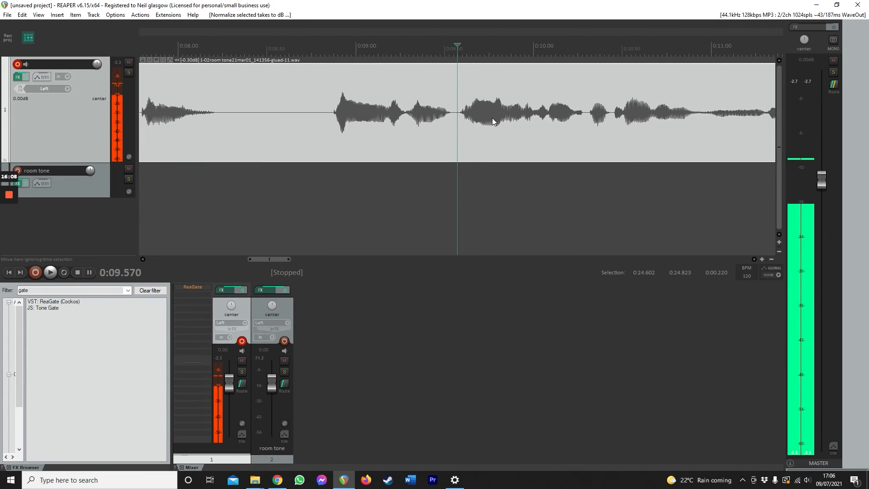
{"action": "scroll", "coordinate": [491, 138], "scroll_direction": "down", "scroll_amount": 1}
{"action": "scroll", "coordinate": [491, 138], "scroll_direction": "down", "scroll_amount": 1}
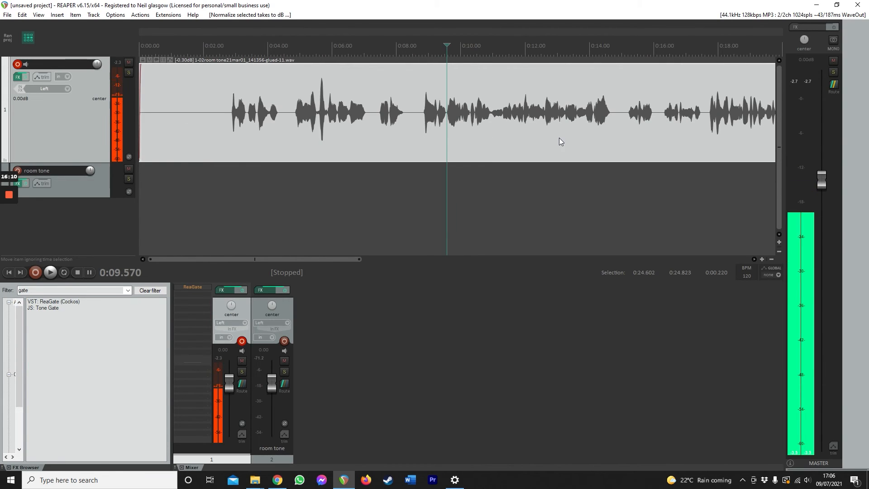
{"action": "scroll", "coordinate": [558, 137], "scroll_direction": "down", "scroll_amount": 1}
{"action": "scroll", "coordinate": [559, 138], "scroll_direction": "down", "scroll_amount": 1}
Step: Examine the closing phrases of the glued item around 0:27 to 0:28, checking word starts, tails and the room tone between them
{"action": "left_click", "coordinate": [592, 123]}
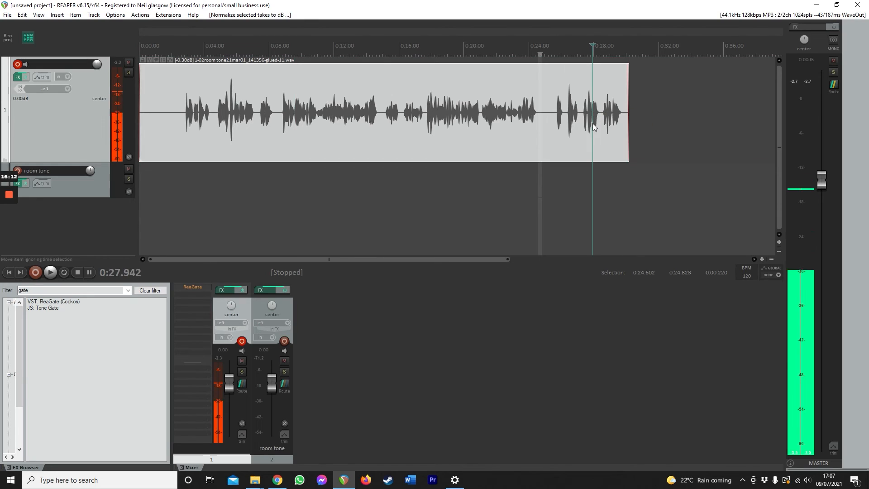
{"action": "scroll", "coordinate": [592, 124], "scroll_direction": "up", "scroll_amount": 3}
{"action": "scroll", "coordinate": [574, 129], "scroll_direction": "up", "scroll_amount": 2}
{"action": "scroll", "coordinate": [568, 130], "scroll_direction": "up", "scroll_amount": 2}
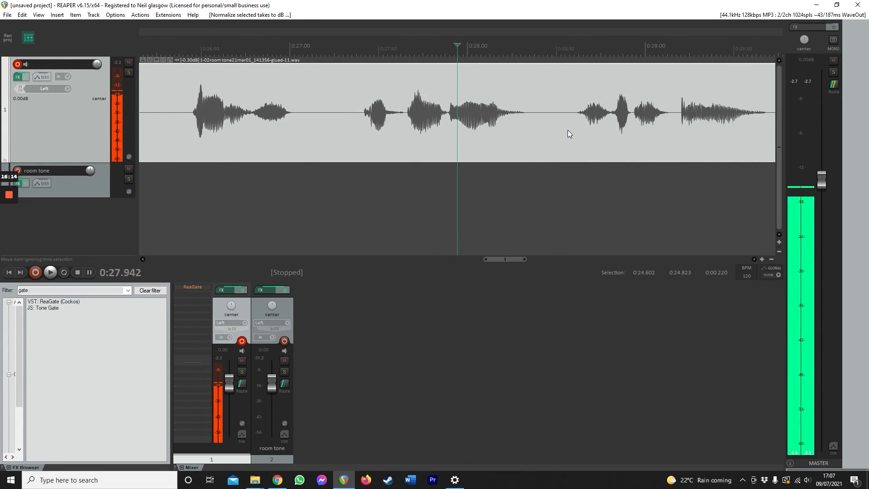
{"action": "scroll", "coordinate": [489, 140], "scroll_direction": "up", "scroll_amount": 3}
{"action": "scroll", "coordinate": [425, 145], "scroll_direction": "up", "scroll_amount": 2}
{"action": "scroll", "coordinate": [271, 113], "scroll_direction": "up", "scroll_amount": 1}
{"action": "scroll", "coordinate": [413, 112], "scroll_direction": "down", "scroll_amount": 1}
{"action": "scroll", "coordinate": [353, 106], "scroll_direction": "down", "scroll_amount": 4}
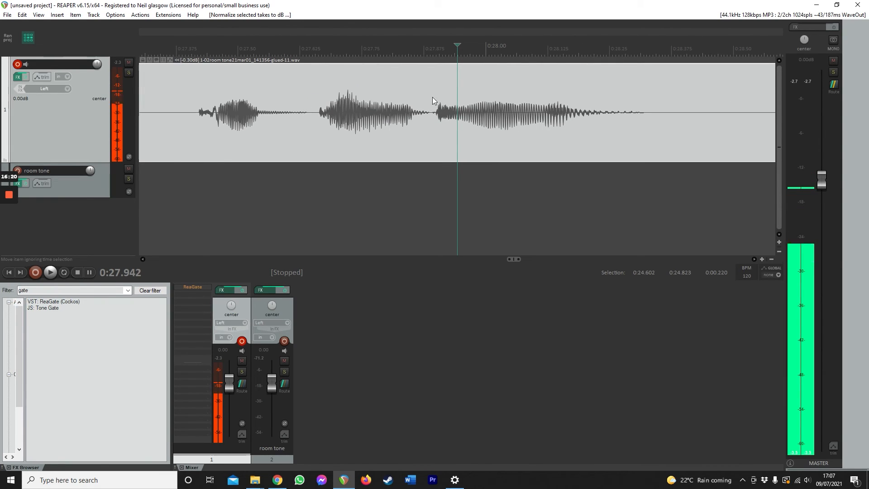
{"action": "left_click", "coordinate": [320, 112]}
{"action": "scroll", "coordinate": [321, 112], "scroll_direction": "up", "scroll_amount": 3}
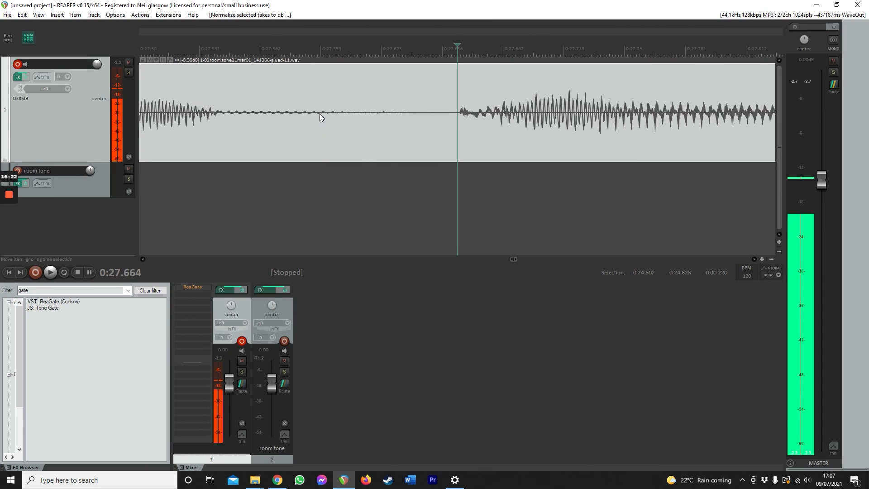
{"action": "scroll", "coordinate": [458, 112], "scroll_direction": "down", "scroll_amount": 5}
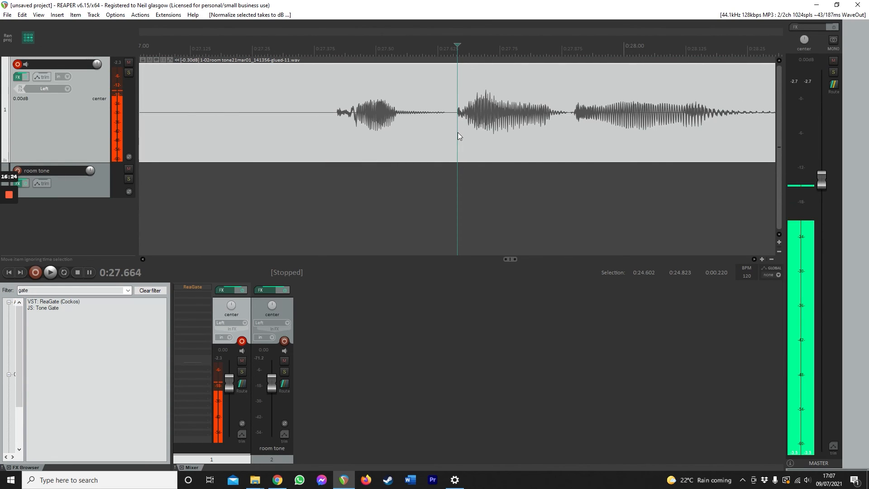
{"action": "left_click", "coordinate": [386, 117]}
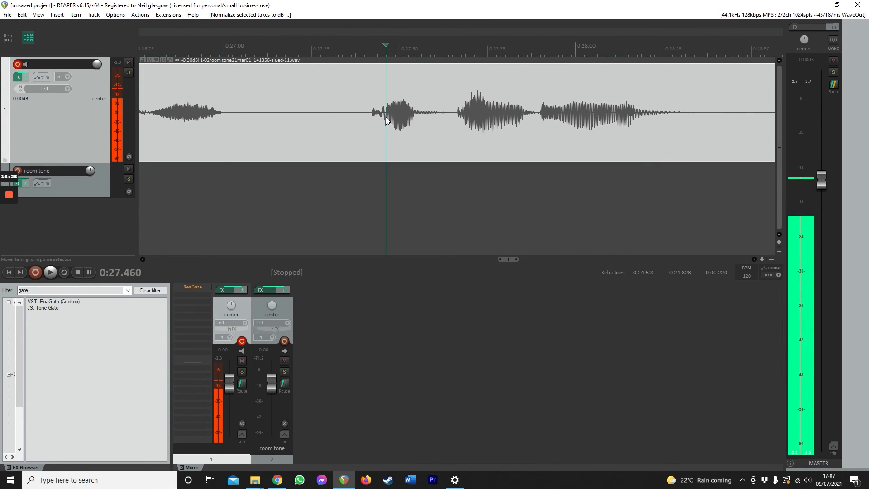
{"action": "scroll", "coordinate": [386, 119], "scroll_direction": "up", "scroll_amount": 5}
{"action": "scroll", "coordinate": [458, 139], "scroll_direction": "down", "scroll_amount": 10}
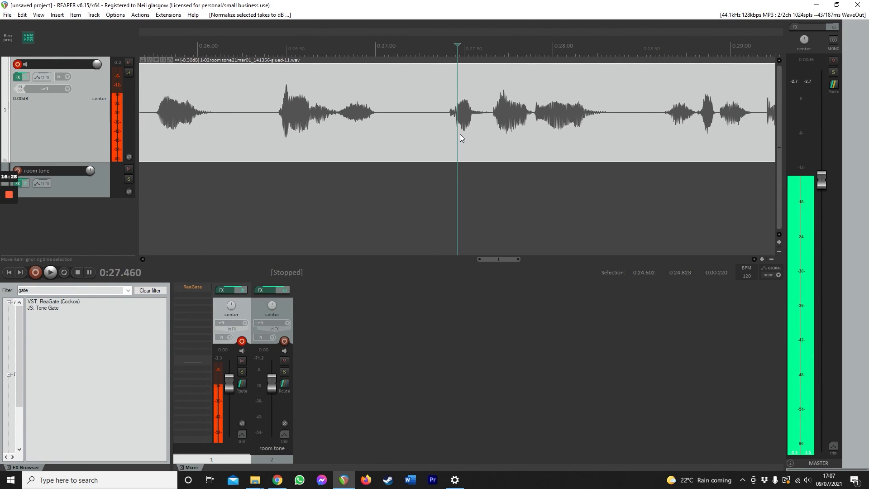
{"action": "scroll", "coordinate": [459, 136], "scroll_direction": "down", "scroll_amount": 1}
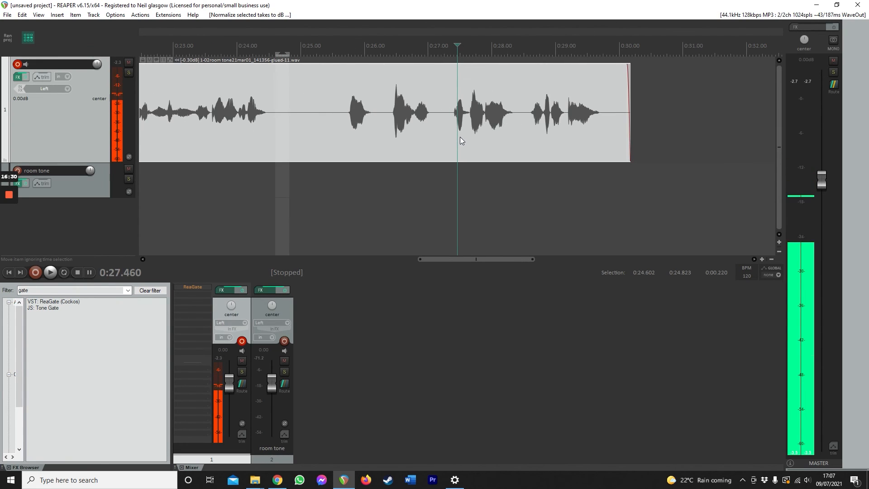
{"action": "scroll", "coordinate": [460, 137], "scroll_direction": "down", "scroll_amount": 2}
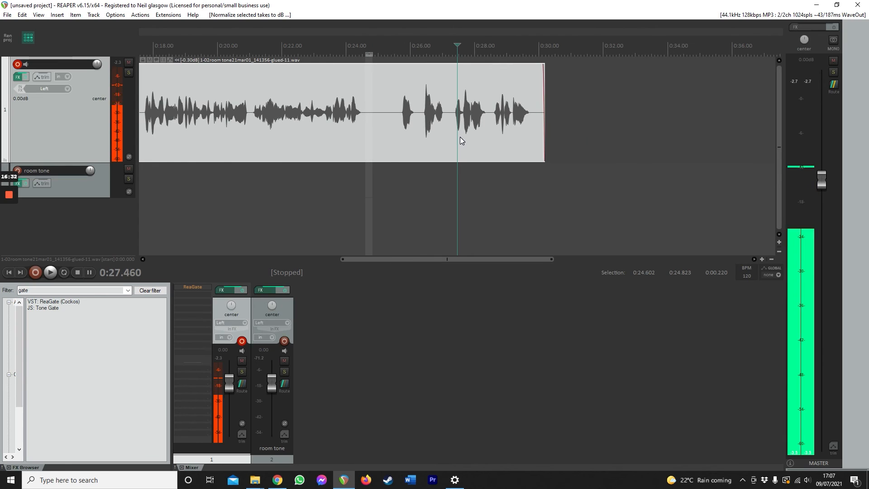
{"action": "scroll", "coordinate": [460, 137], "scroll_direction": "down", "scroll_amount": 1}
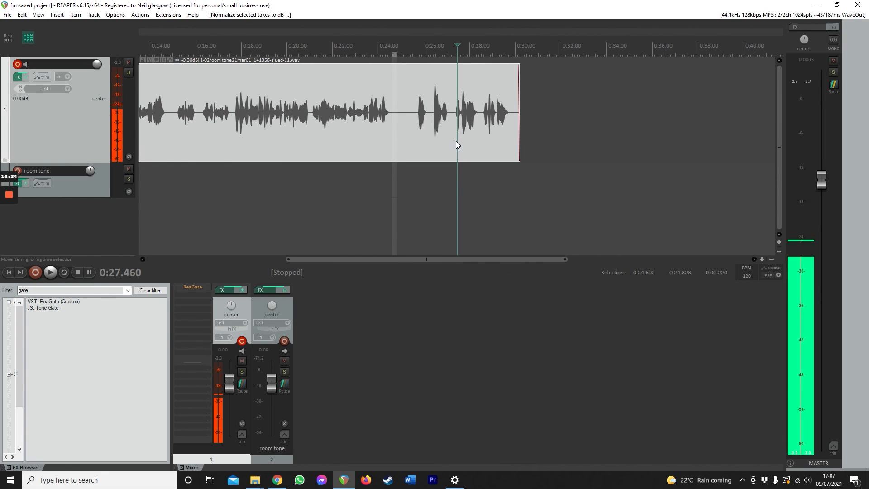
{"action": "left_click", "coordinate": [383, 124]}
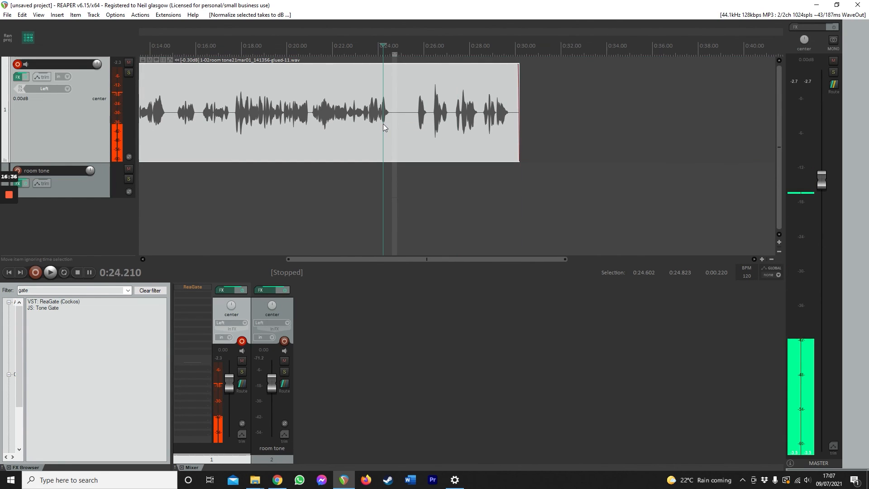